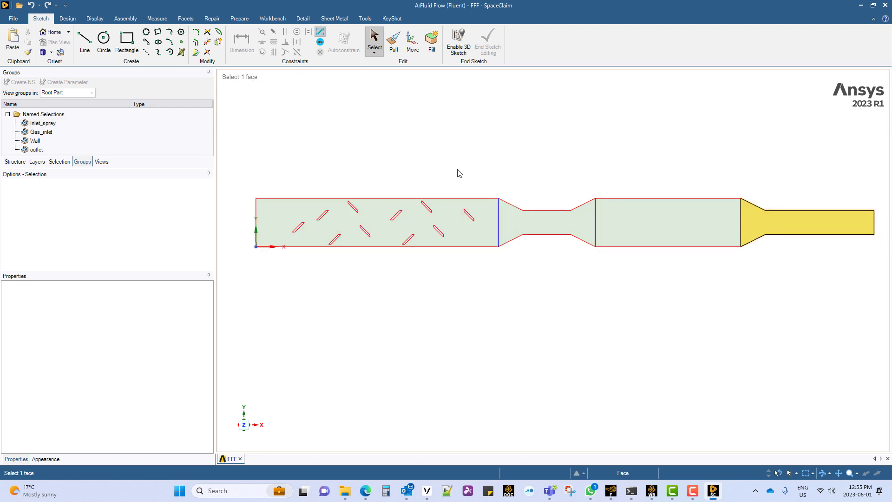
# Review the Inlet_spray, Wall and outlet named selections on the duct geometry and exit SpaceClaim
pyautogui.click(42, 125)
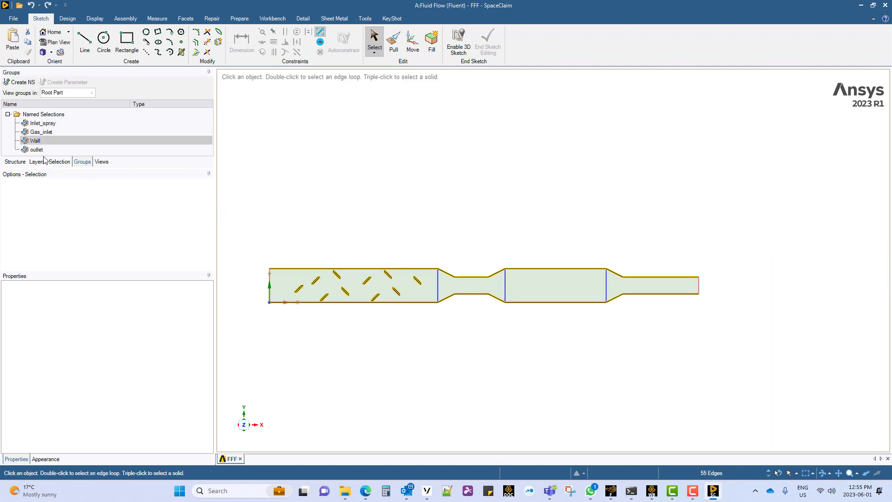
pyautogui.click(36, 149)
pyautogui.click(13, 18)
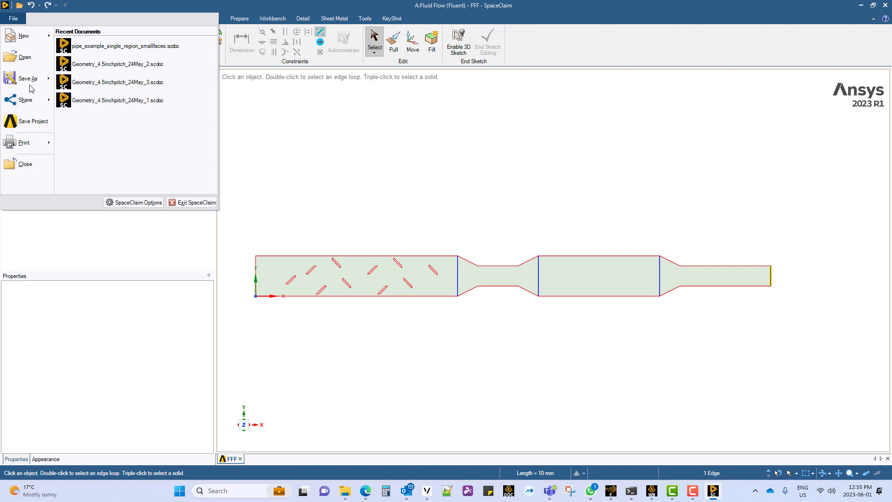
pyautogui.click(203, 208)
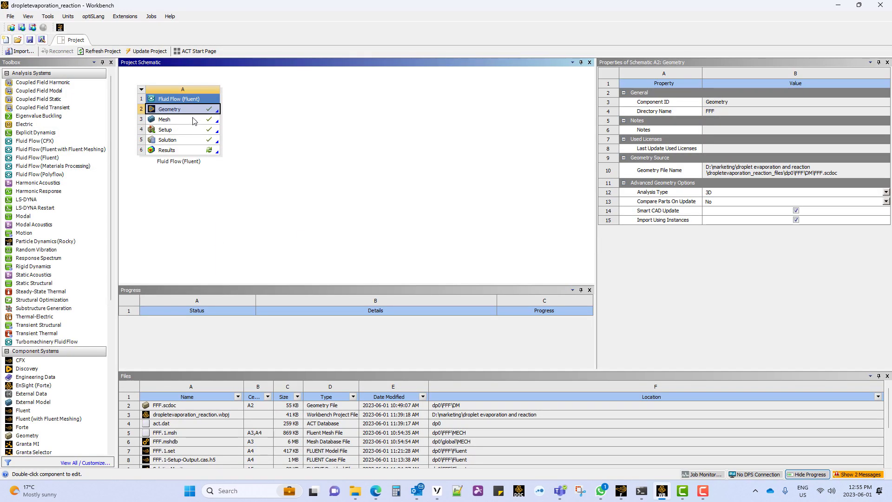
# Open the Fluid Flow (Fluent) system's mesh in Ansys Meshing and inspect the element size of Face Sizing 2
pyautogui.click(195, 121)
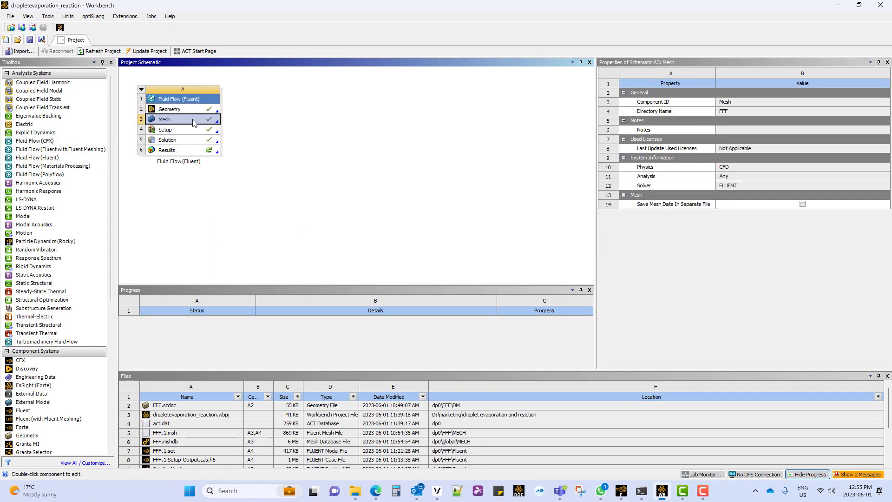
pyautogui.doubleClick(194, 122)
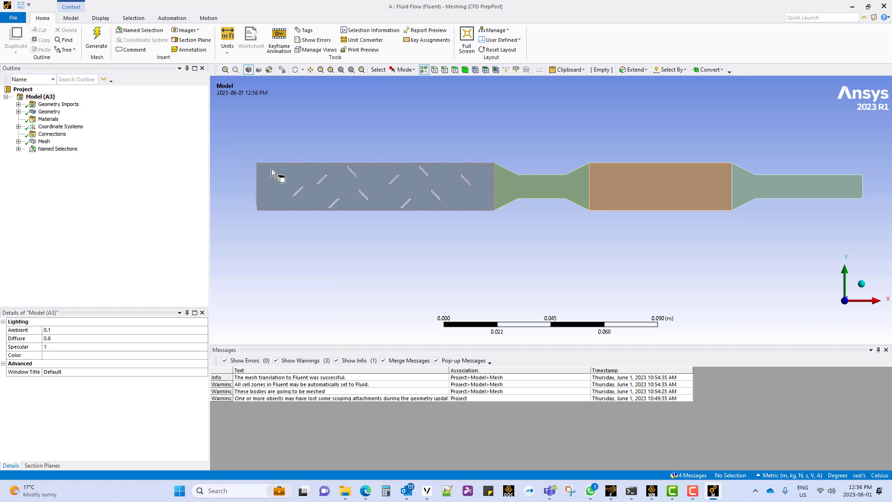
pyautogui.click(18, 141)
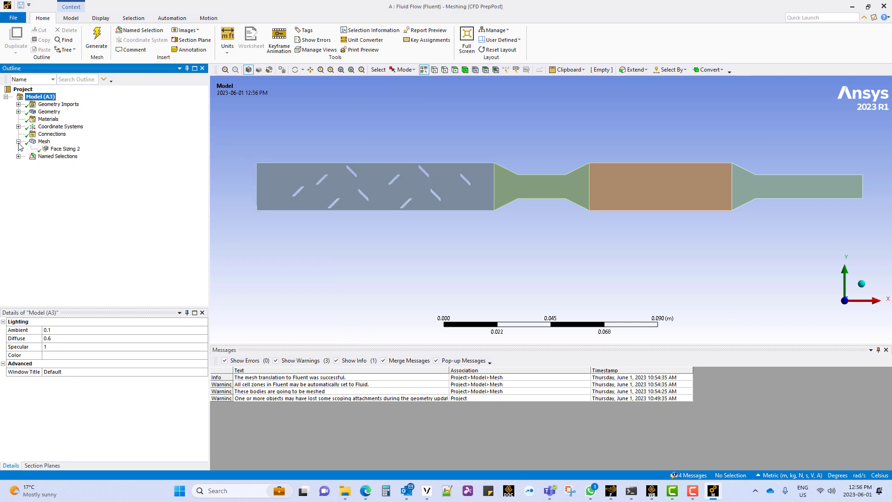
pyautogui.click(54, 150)
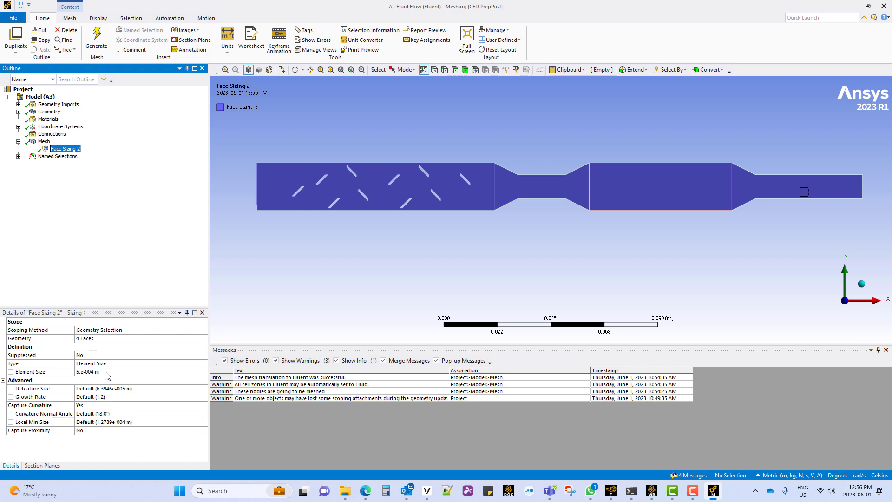
pyautogui.click(108, 372)
pyautogui.click(123, 233)
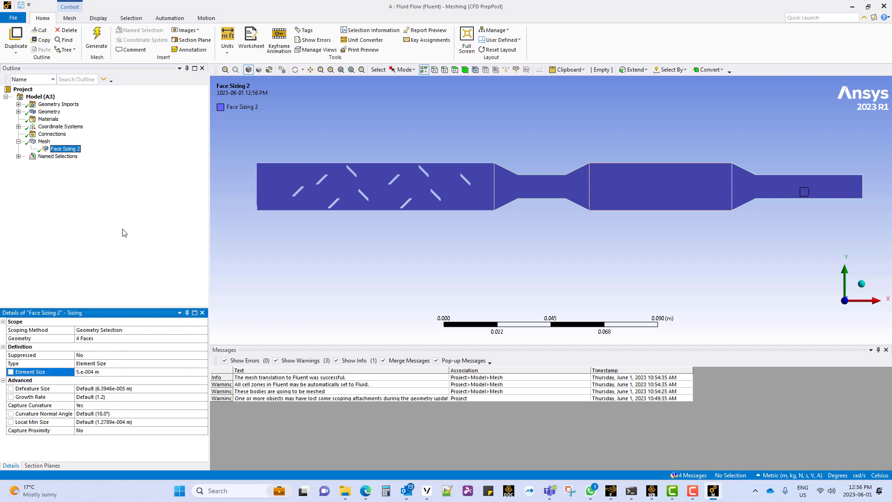
# Inspect the mesh model's named selections Inlet_spray, Gas_inlet, Wall and outlet on the geometry
pyautogui.click(19, 156)
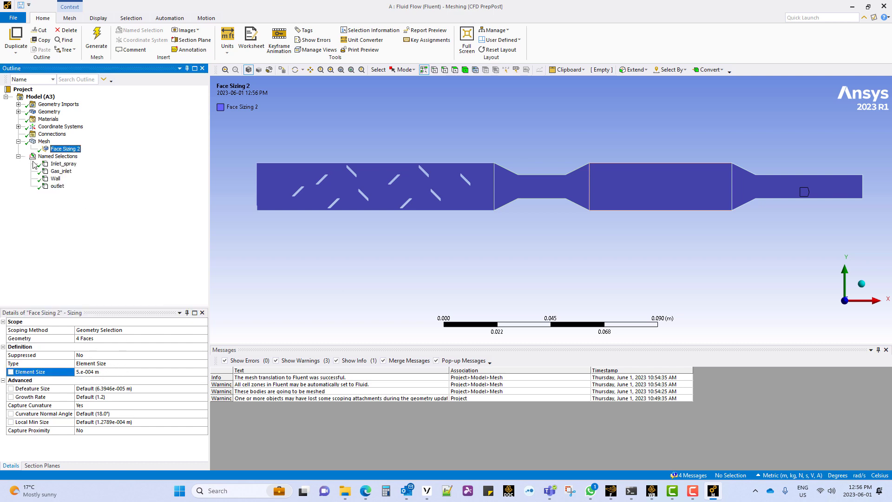
pyautogui.click(63, 163)
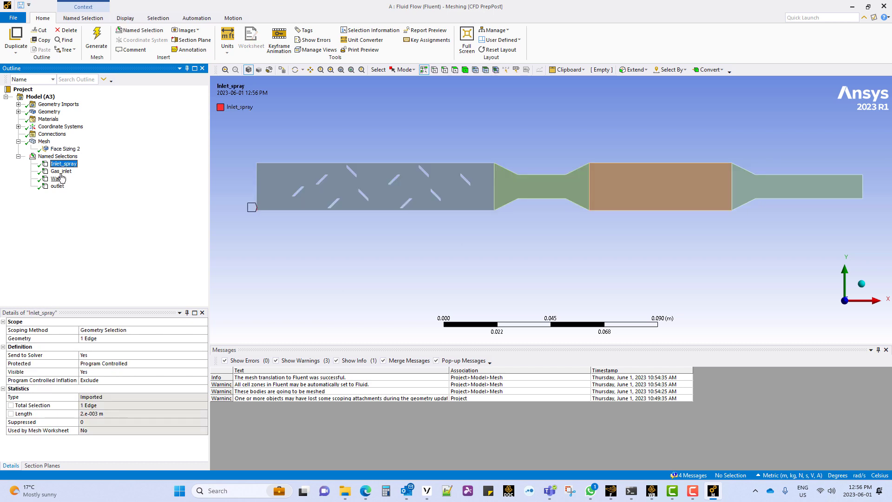
pyautogui.keyDown('ctrl'); pyautogui.click(61, 171); pyautogui.keyUp('ctrl')
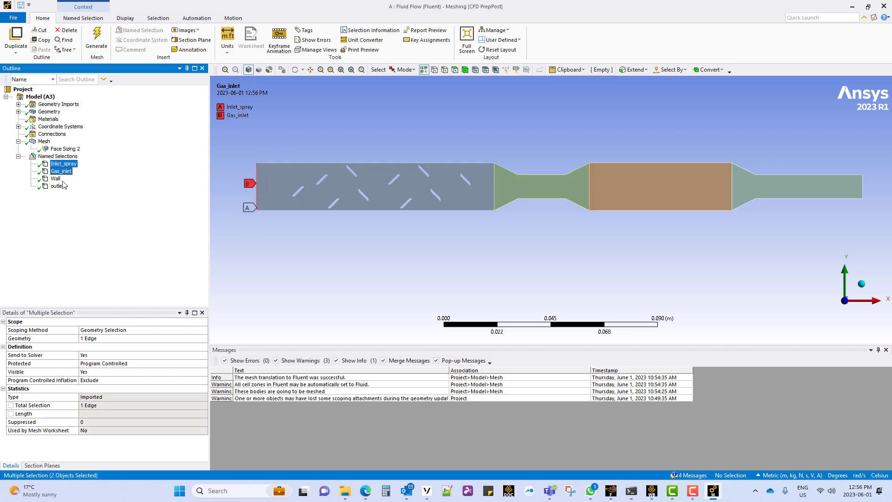
pyautogui.click(55, 178)
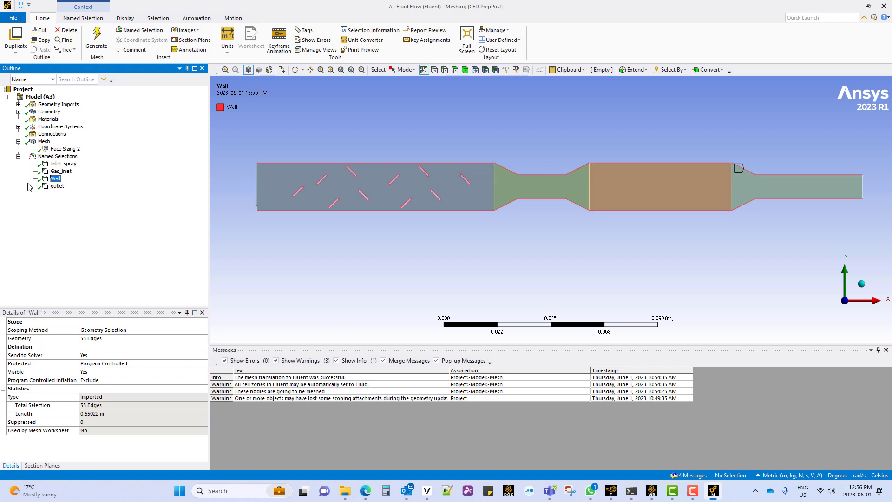
pyautogui.click(43, 186)
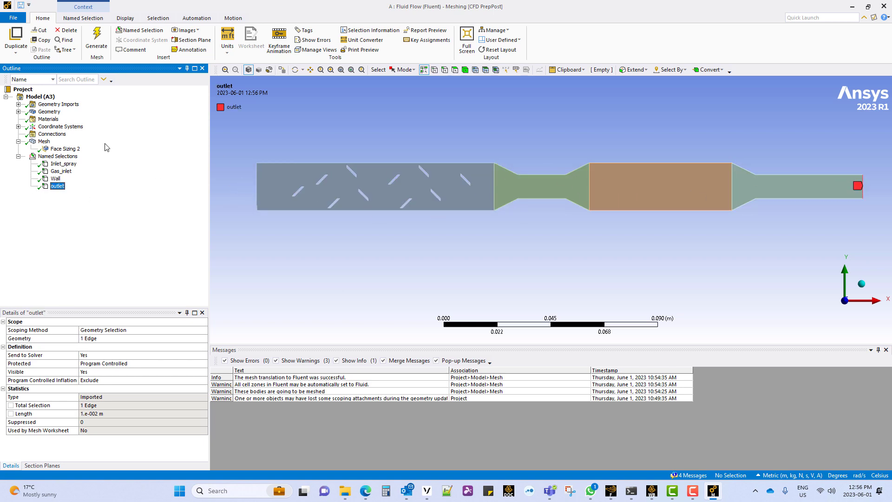
# Inspect the bodies of the FFF part one by one: SCR, the two Surface bodies and Exhaust
pyautogui.click(19, 111)
pyautogui.click(30, 119)
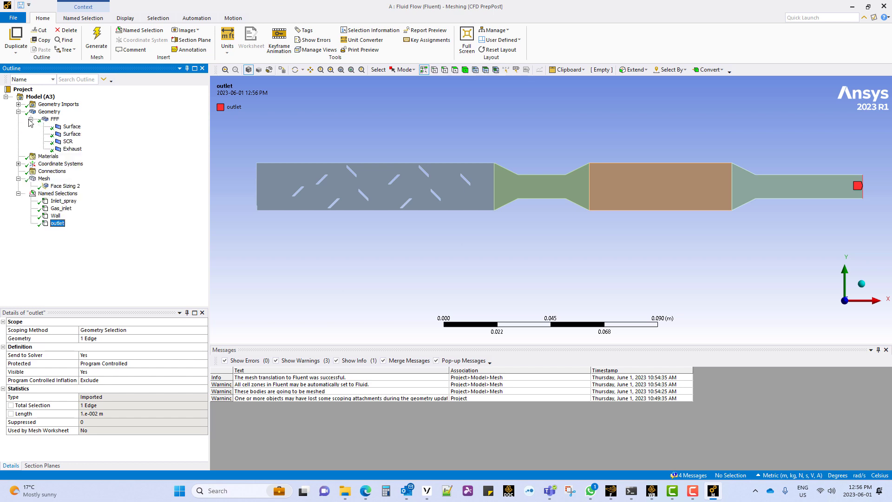
pyautogui.click(69, 141)
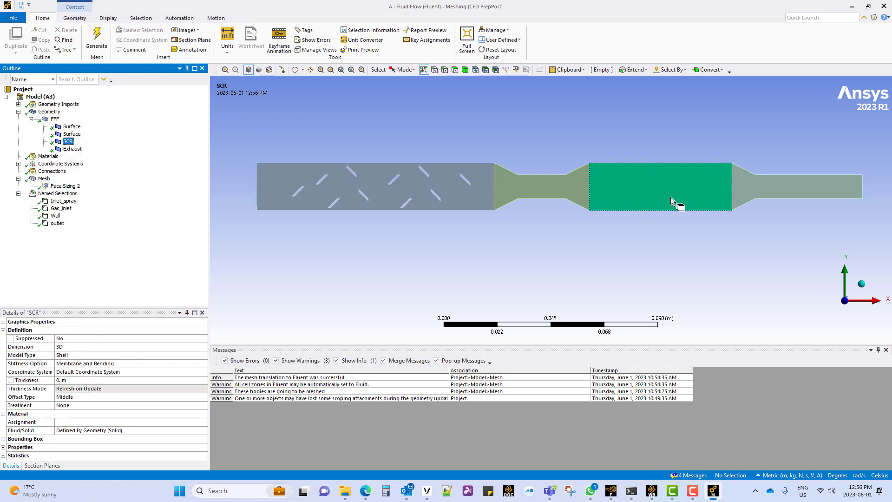
pyautogui.click(72, 127)
pyautogui.click(73, 135)
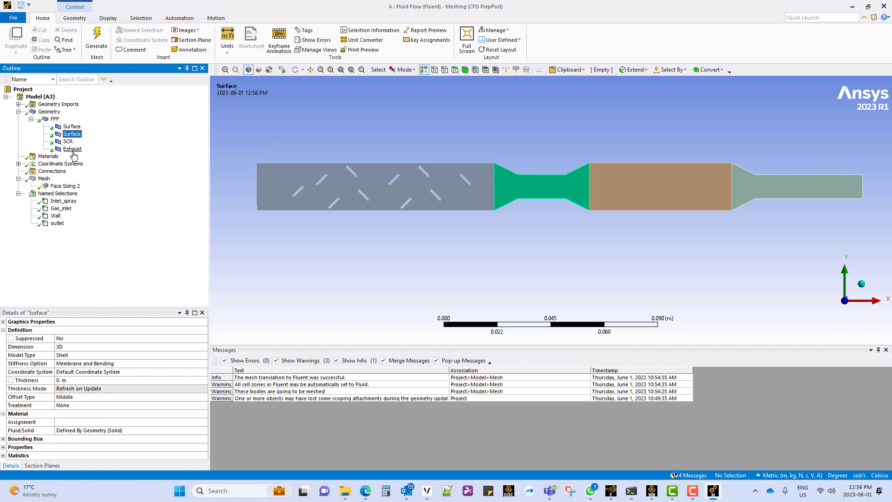
pyautogui.click(73, 149)
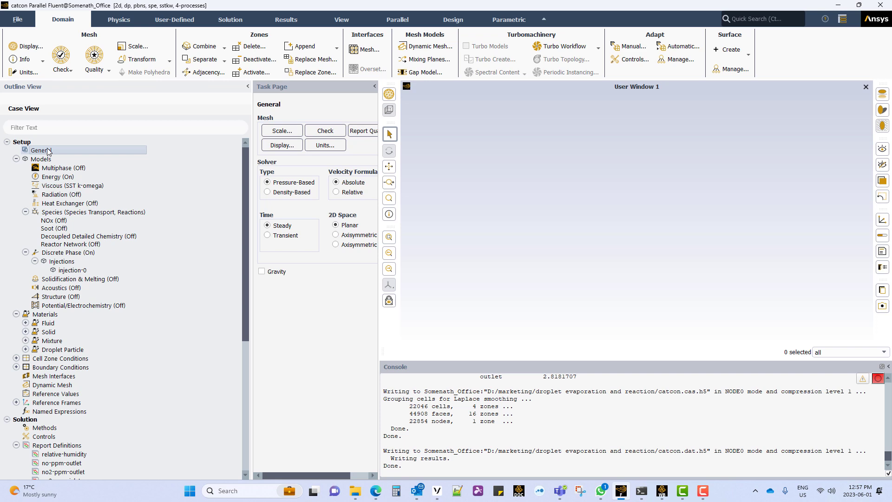
# Review the general solver settings with the task page widened, and check the SST k-omega viscous model settings
pyautogui.click(49, 151)
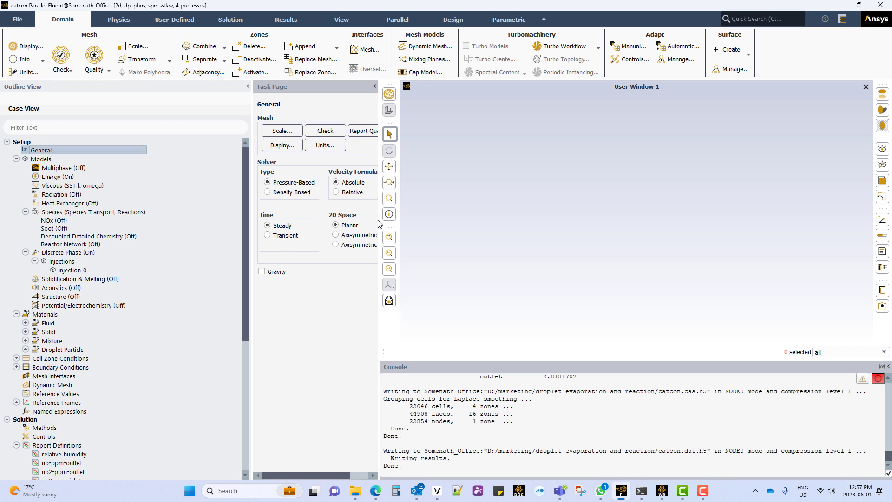
pyautogui.moveTo(378, 221); pyautogui.dragTo(413, 220)
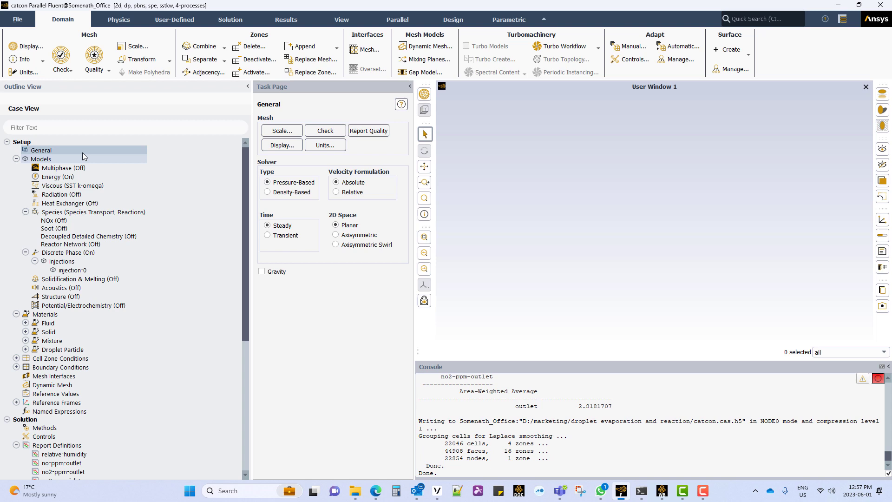
pyautogui.click(60, 187)
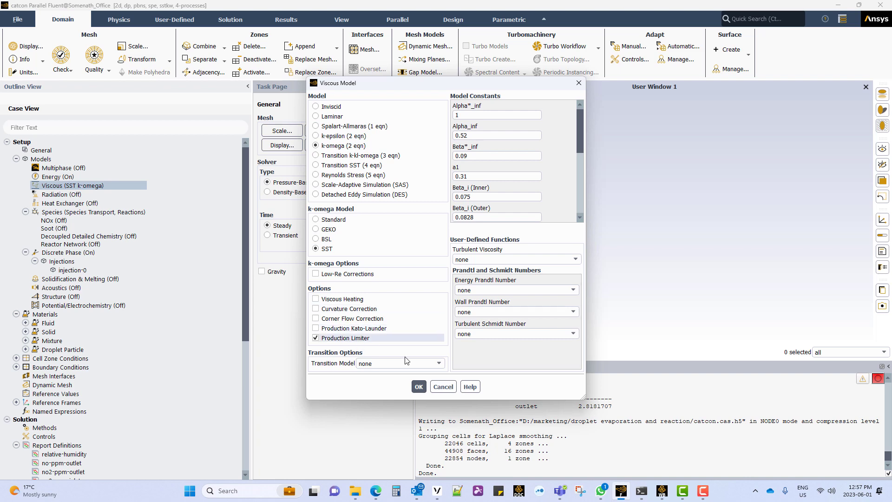
pyautogui.click(419, 387)
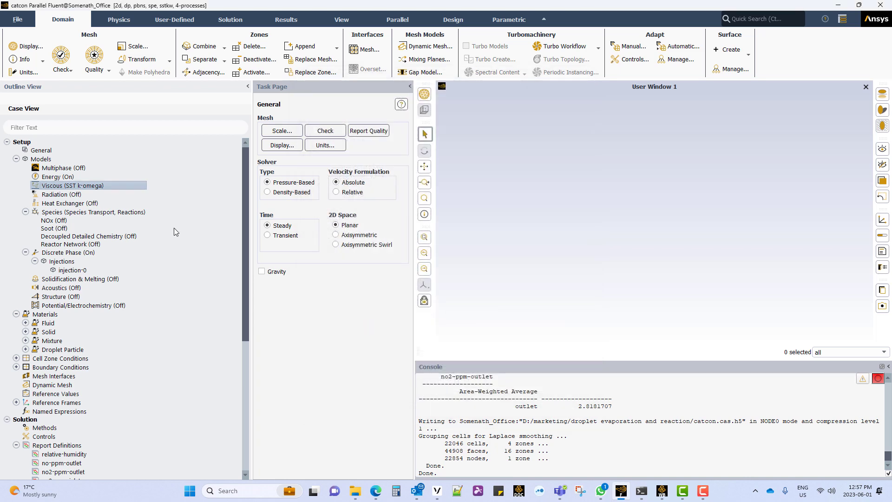
# Open the species model's urea-water-air mixture for editing and review its selected species list without changing it
pyautogui.doubleClick(73, 214)
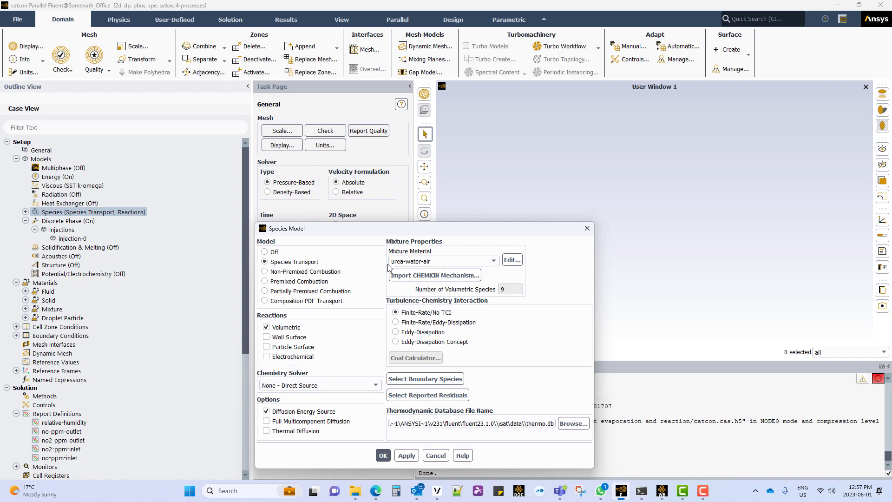
pyautogui.click(512, 260)
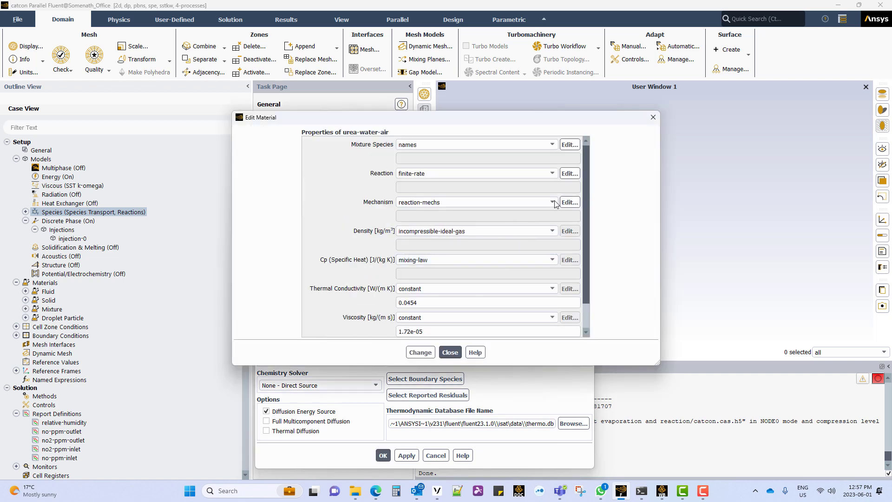
pyautogui.click(570, 144)
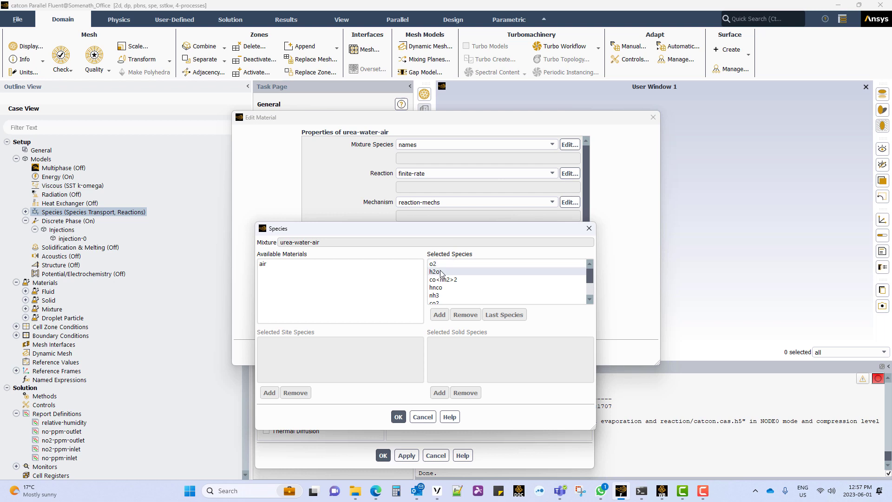
pyautogui.click(445, 287)
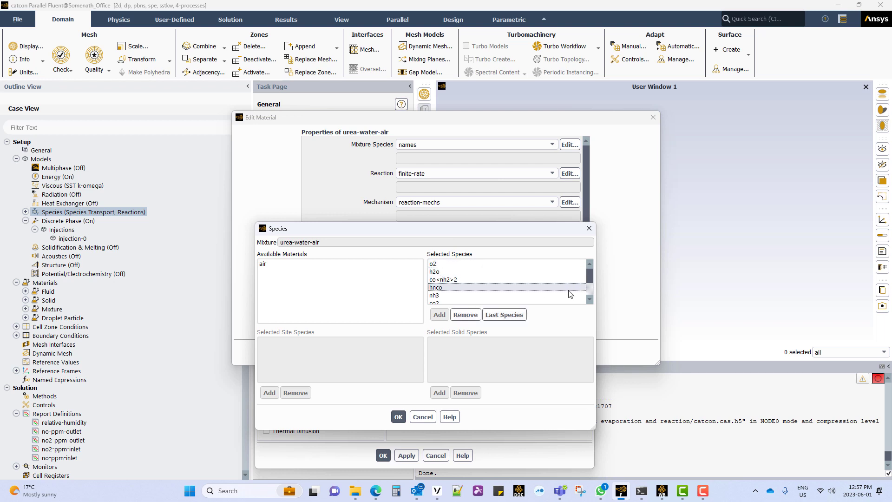
pyautogui.scroll(-3, 592, 300)
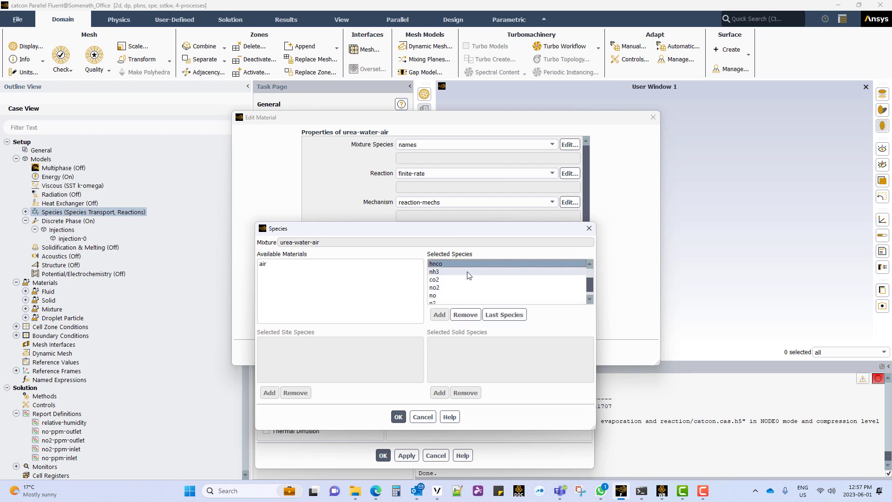
pyautogui.click(467, 274)
pyautogui.click(453, 281)
pyautogui.click(446, 288)
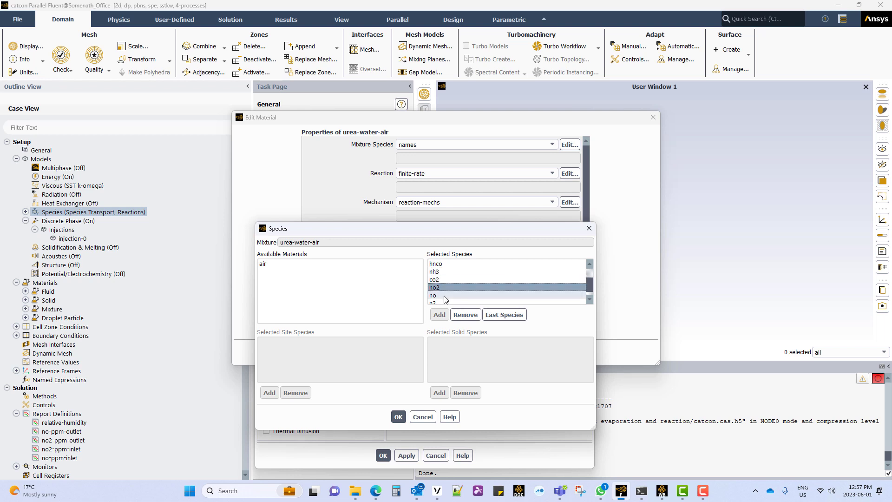
pyautogui.click(445, 297)
pyautogui.click(591, 300)
pyautogui.click(422, 417)
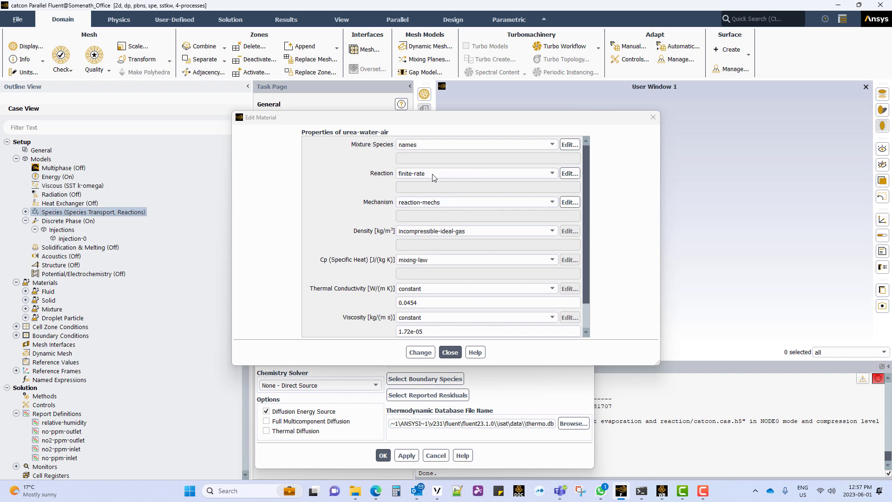
# Review the urea-water-air mixture's finite-rate reactions through reaction-5, checking their reactants, products and Arrhenius rates
pyautogui.click(570, 173)
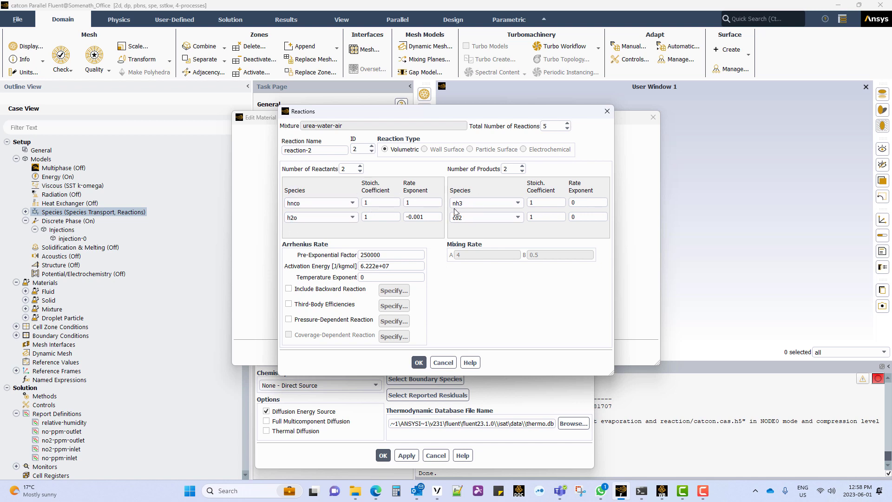
pyautogui.click(371, 146)
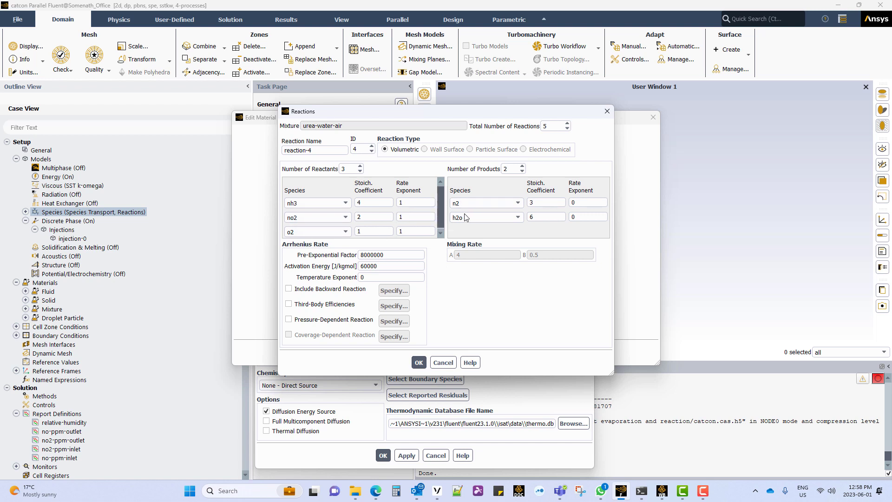
pyautogui.click(371, 146)
pyautogui.scroll(-1, 442, 229)
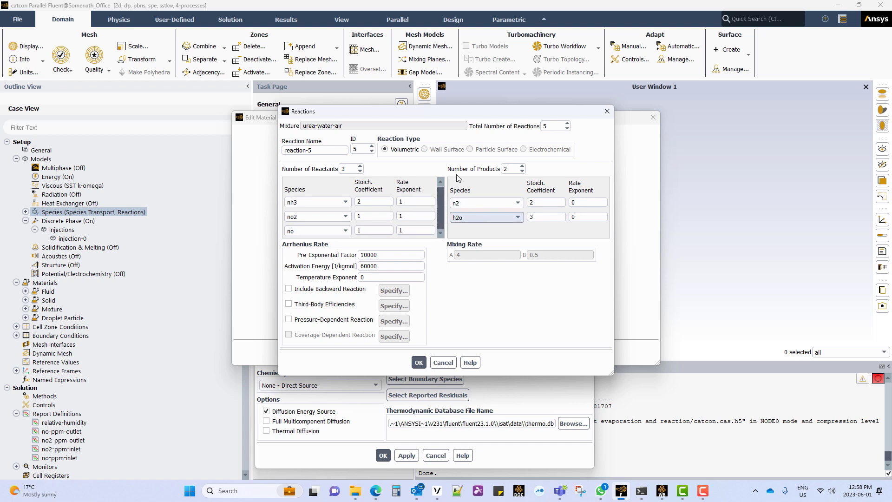
pyautogui.click(604, 112)
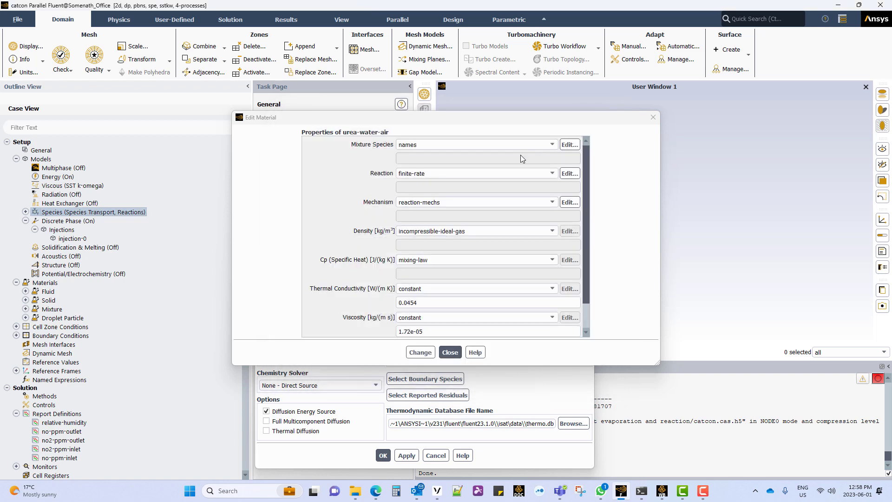
# Review which reactions are assigned to mechanism-1 and mechanism-2 of the urea-water-air mixture
pyautogui.click(570, 202)
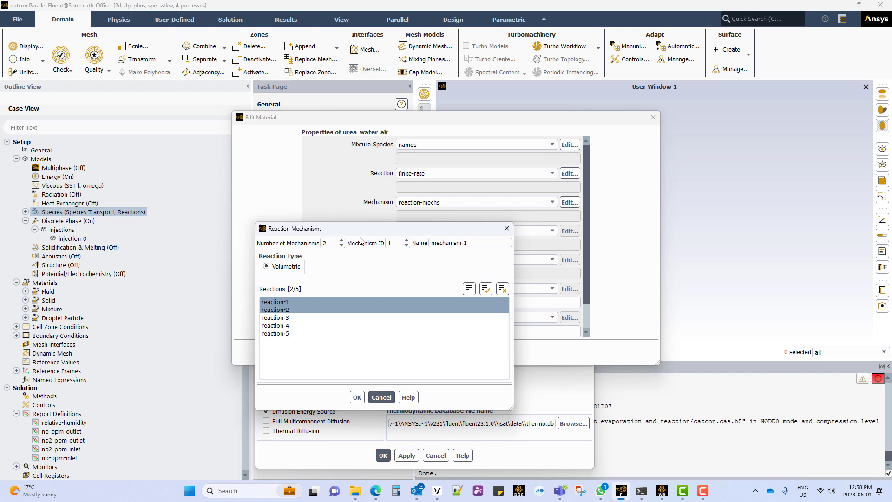
pyautogui.click(406, 240)
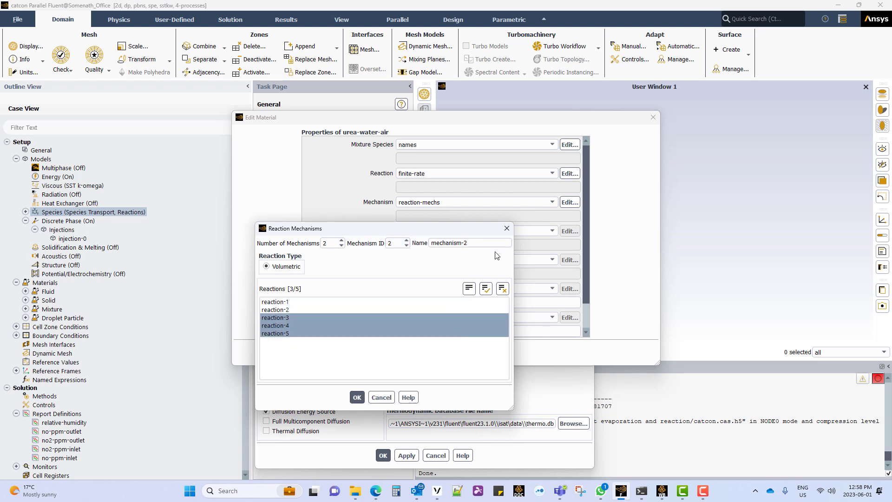
pyautogui.click(506, 229)
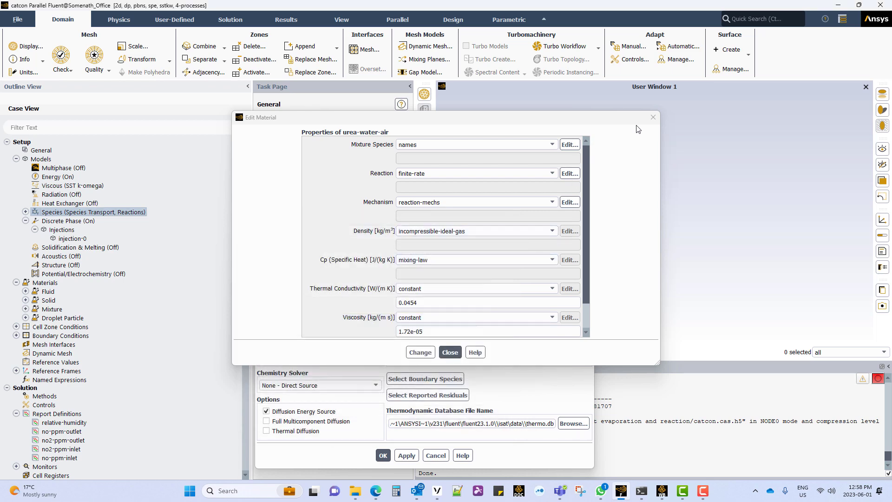
# Leave the mixture and species settings, and review the discrete phase model's DPM iteration interval and tracking parameters without changing them
pyautogui.click(653, 117)
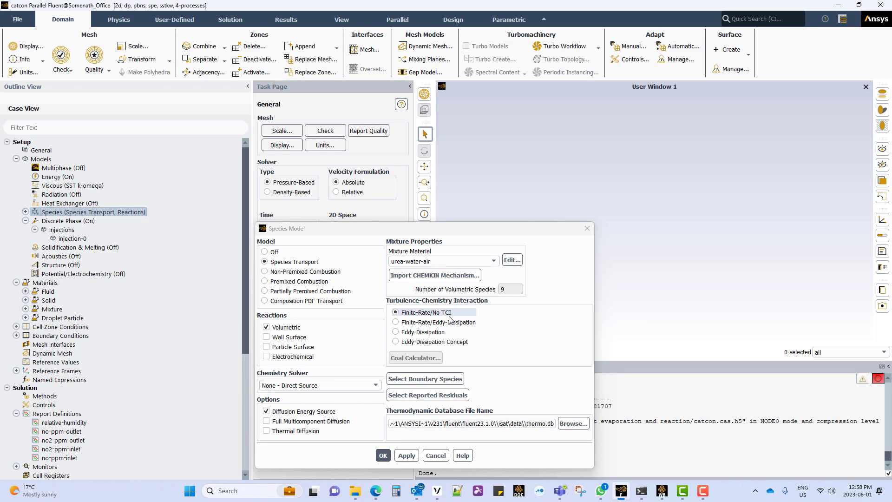
pyautogui.click(587, 228)
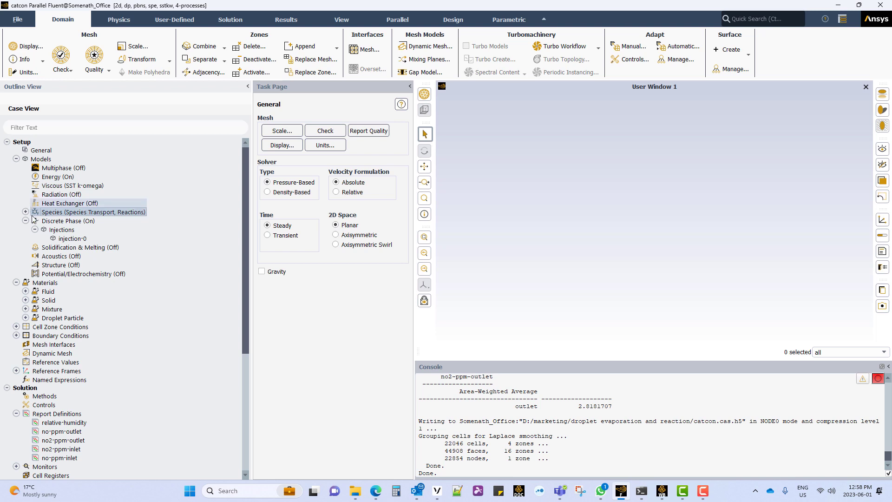
pyautogui.doubleClick(58, 222)
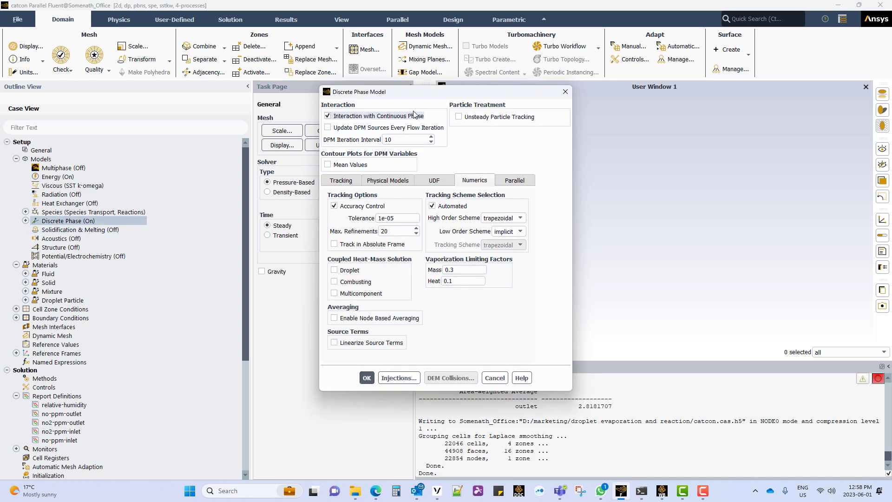
pyautogui.click(393, 139)
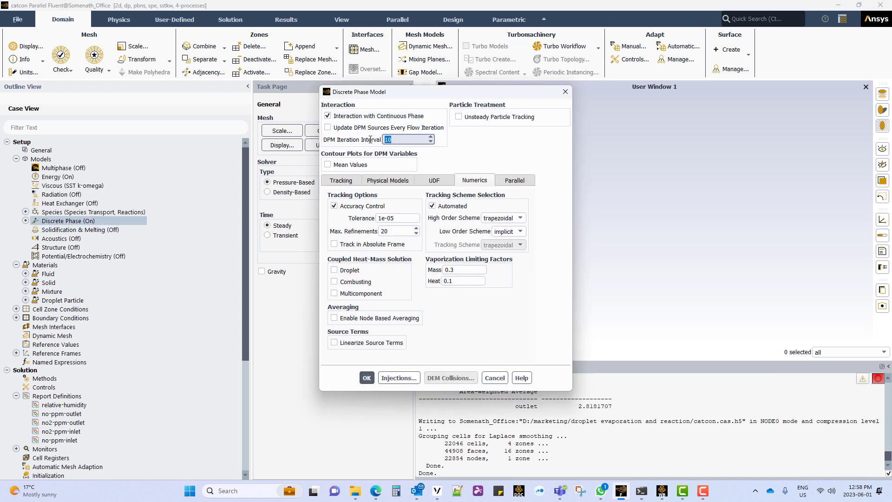
pyautogui.click(340, 181)
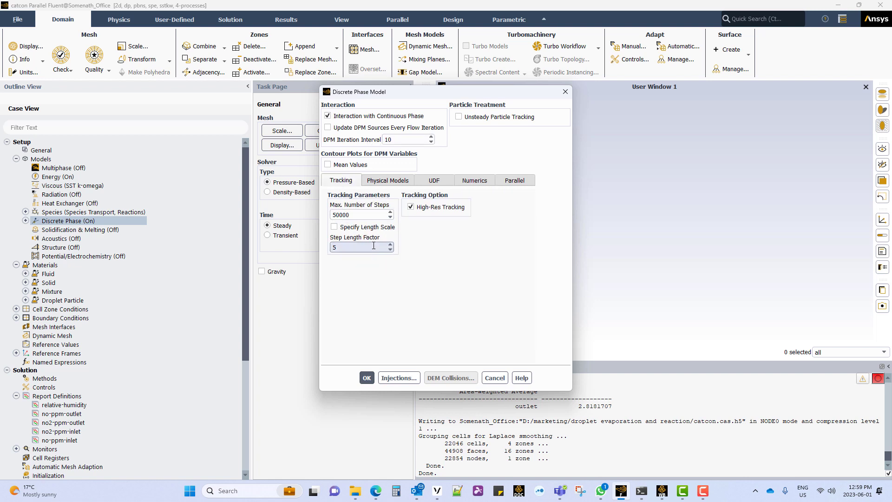
pyautogui.click(494, 378)
# Open injection-0's properties and display the mesh with the injection's droplet streams, examining the domain from the spray region to the outlet
pyautogui.click(25, 221)
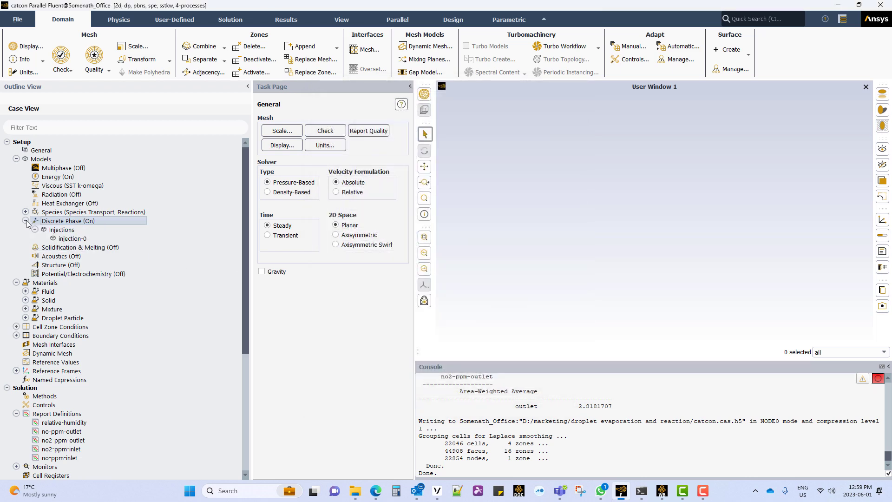
pyautogui.doubleClick(64, 238)
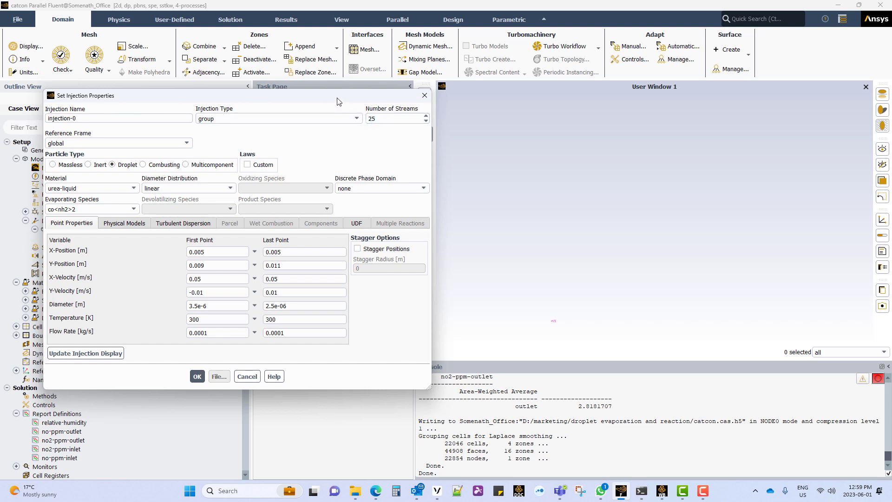
pyautogui.moveTo(337, 102); pyautogui.dragTo(320, 103)
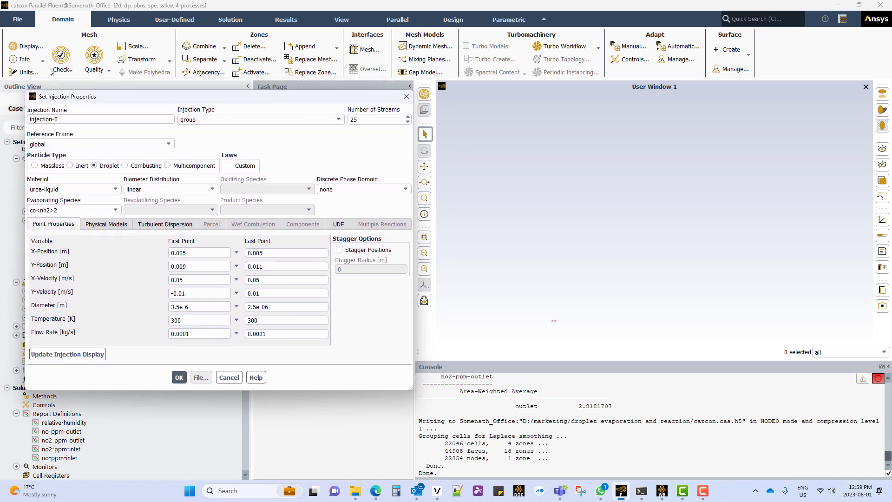
pyautogui.click(27, 46)
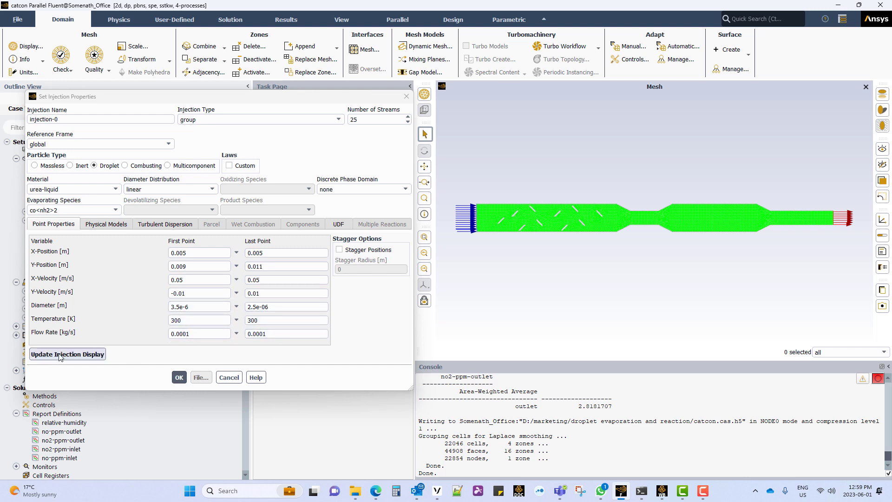
pyautogui.click(56, 354)
pyautogui.scroll(3, 482, 229)
pyautogui.scroll(5, 483, 225)
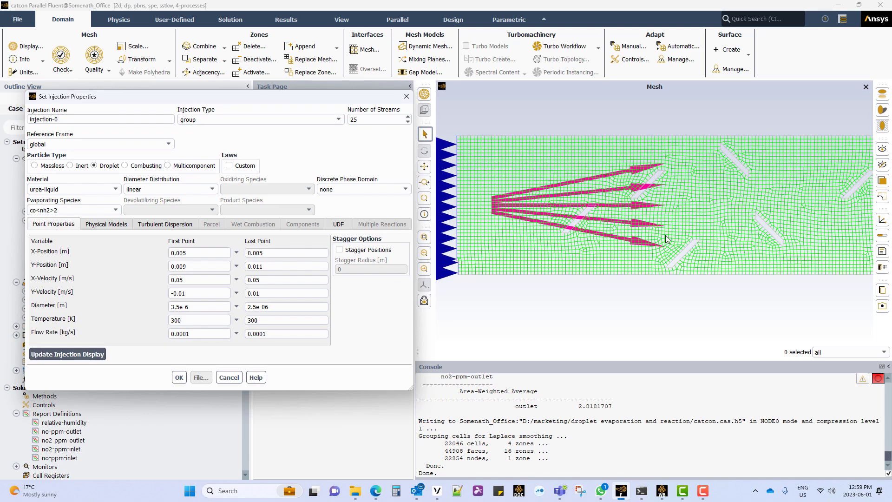
pyautogui.scroll(-8, 520, 239)
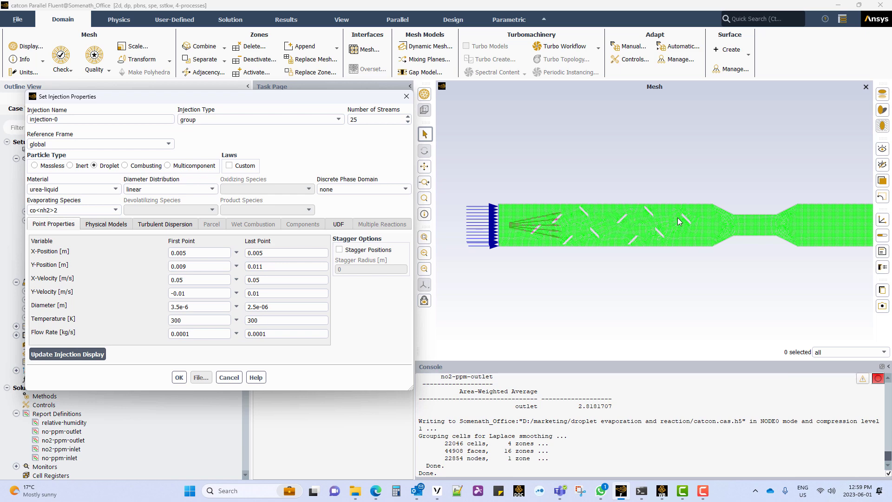
pyautogui.click(424, 165)
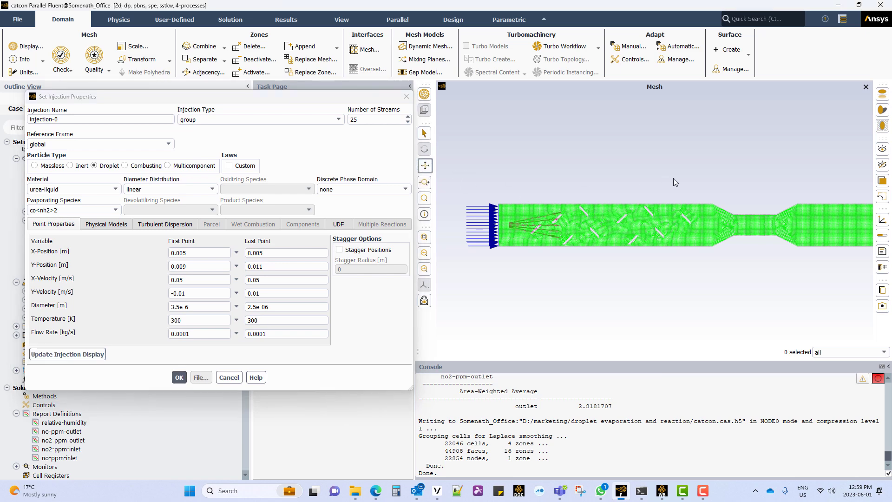
pyautogui.moveTo(673, 178); pyautogui.dragTo(498, 177)
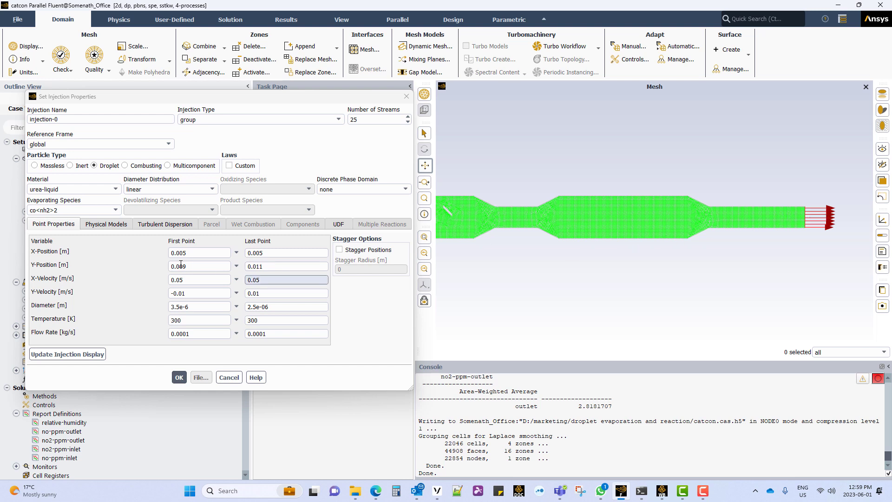
# Review injection-0's drag law and its stochastic tracking options for turbulent dispersion, discarding any changes
pyautogui.click(105, 224)
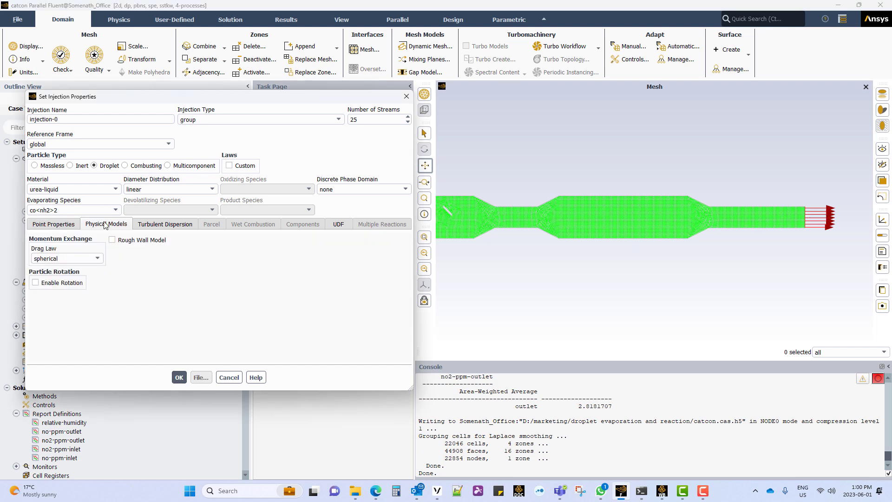
pyautogui.click(166, 224)
pyautogui.click(35, 260)
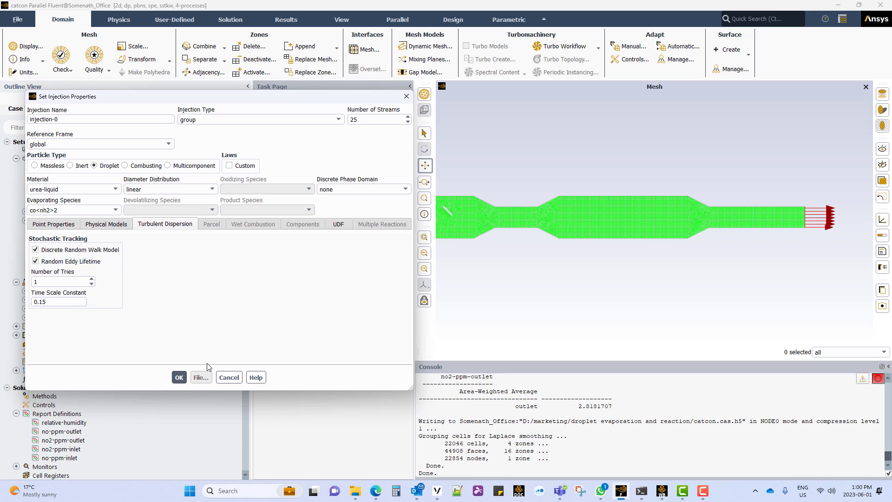
pyautogui.click(228, 377)
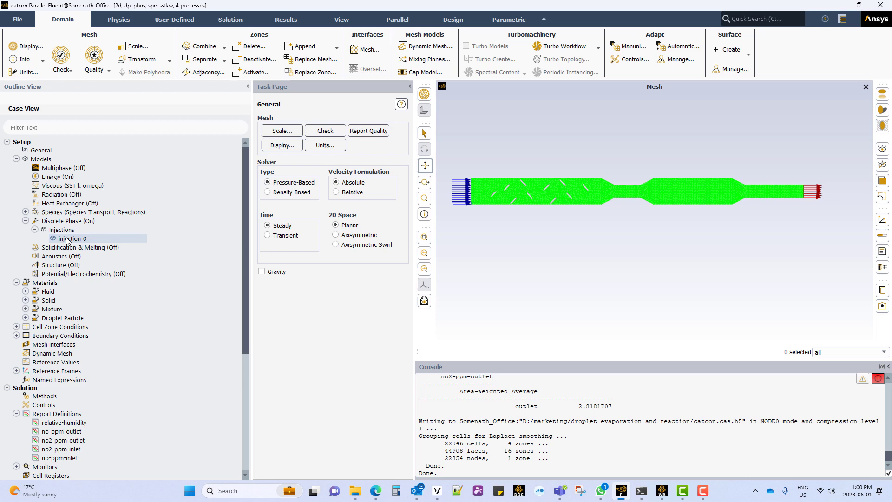
# Review the urea-liquid droplet material's latent heat, vaporization temperature, boiling point and volatile component fraction without changing them
pyautogui.click(26, 317)
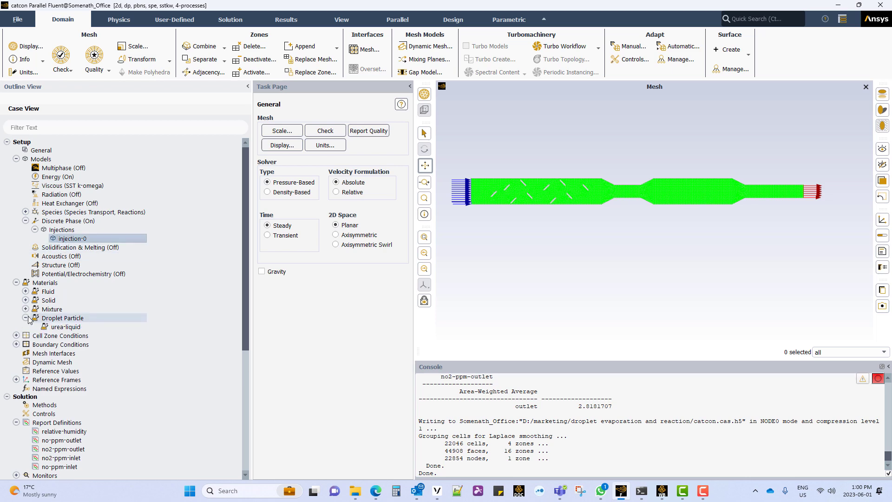
pyautogui.doubleClick(65, 327)
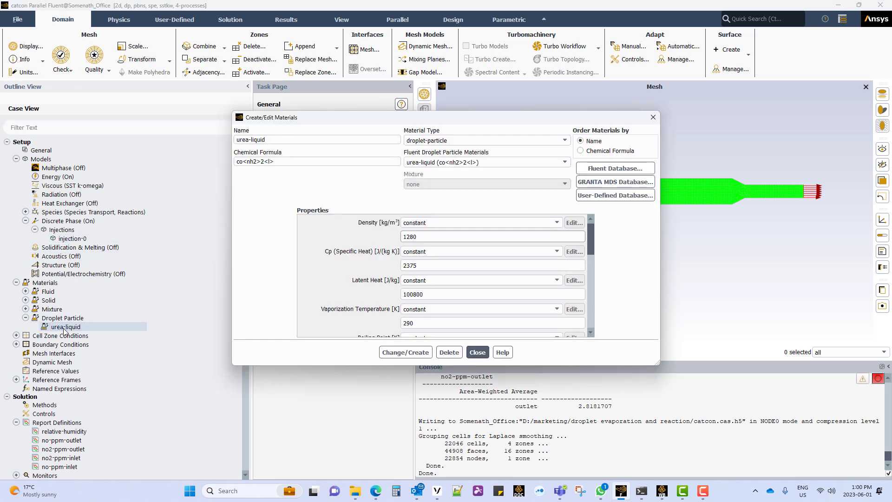
pyautogui.doubleClick(418, 294)
pyautogui.doubleClick(427, 321)
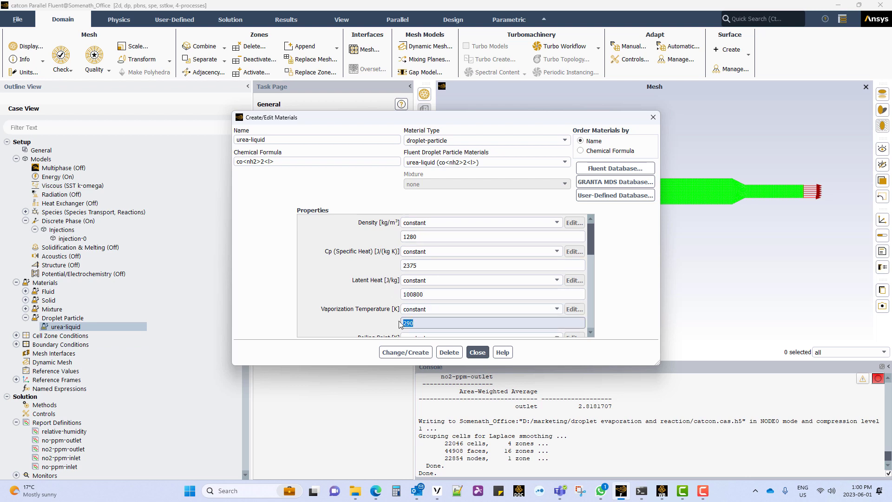
pyautogui.scroll(-1, 386, 272)
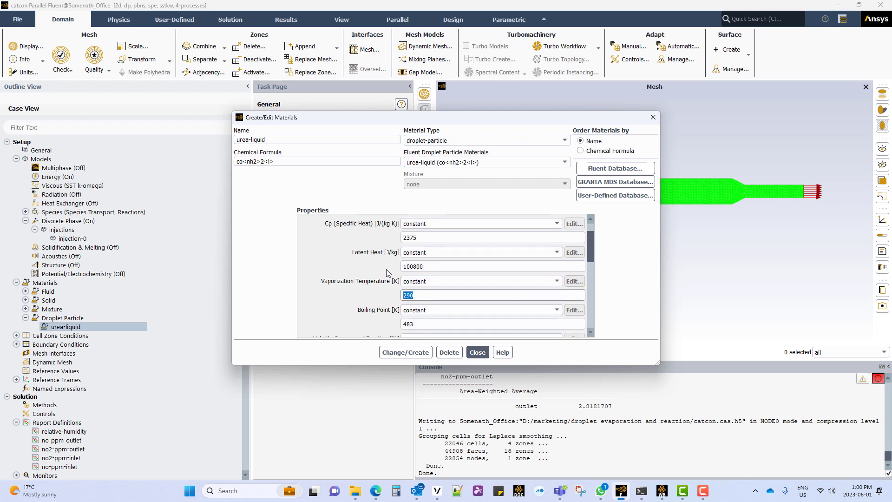
pyautogui.scroll(-2, 386, 272)
pyautogui.doubleClick(398, 268)
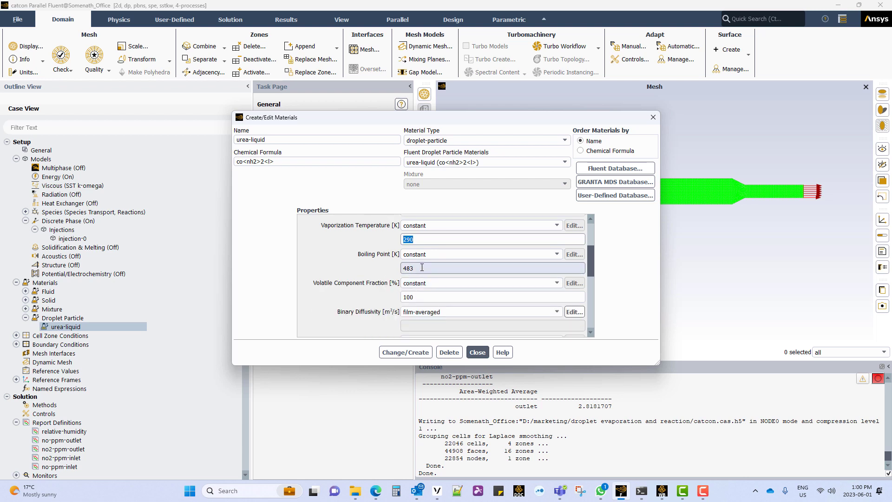
pyautogui.doubleClick(425, 292)
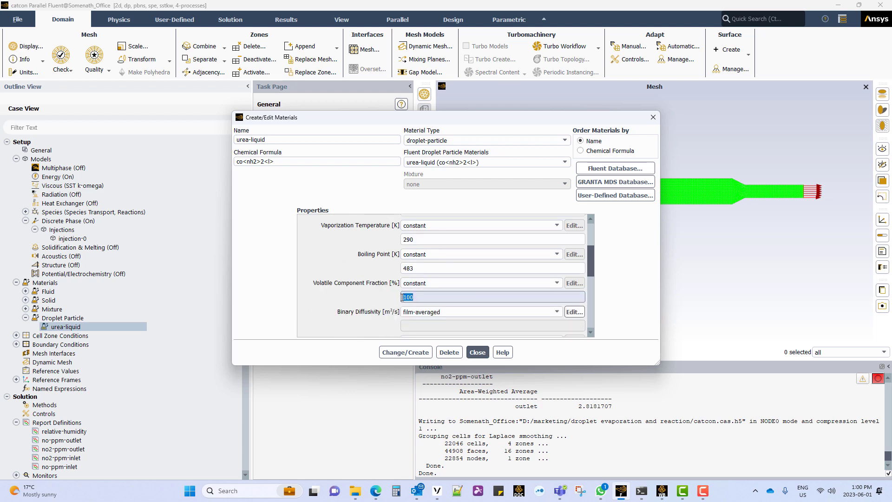
pyautogui.click(477, 352)
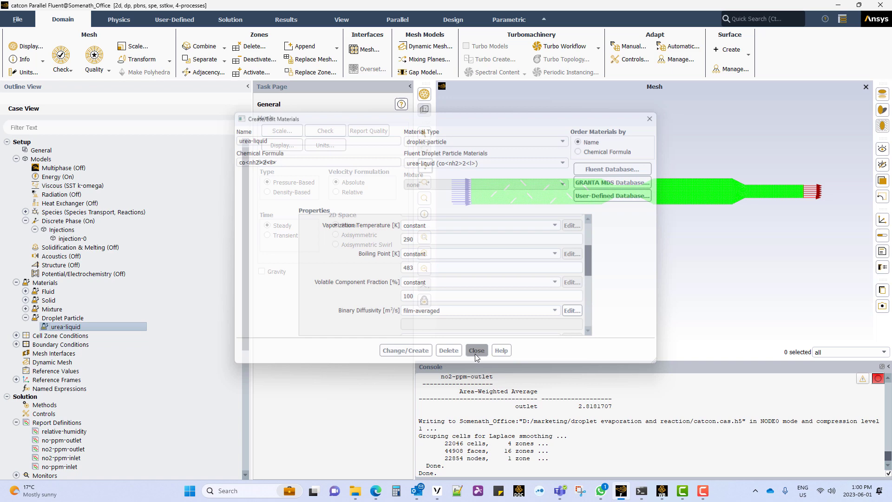
# Open the gas_inlet velocity inlet and check its velocity magnitude, turbulence settings and temperature
pyautogui.click(26, 344)
pyautogui.click(72, 354)
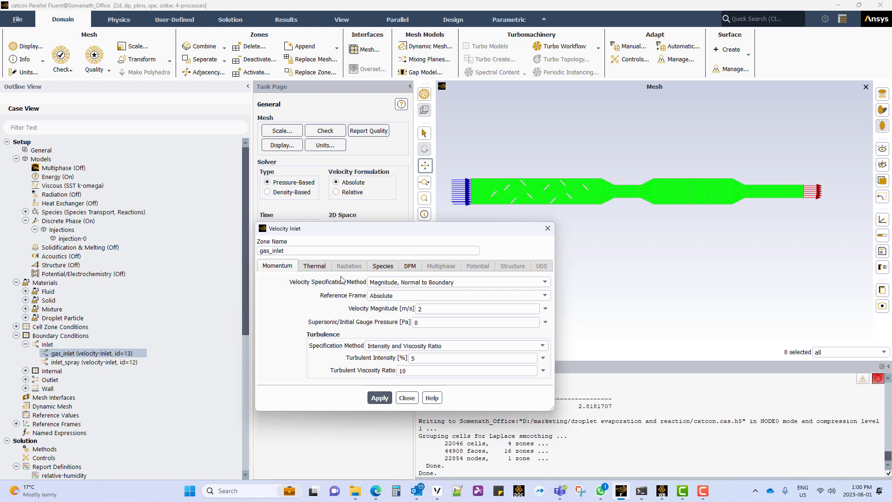
pyautogui.doubleClick(422, 308)
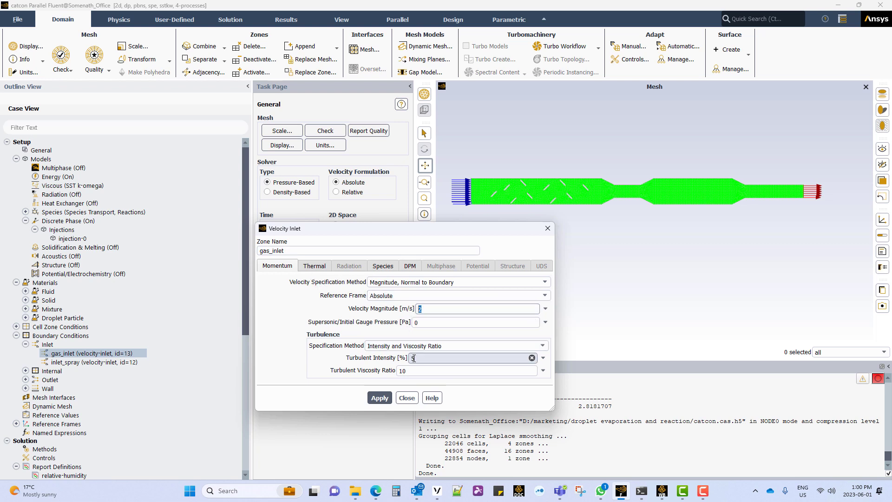
pyautogui.click(312, 266)
pyautogui.doubleClick(311, 281)
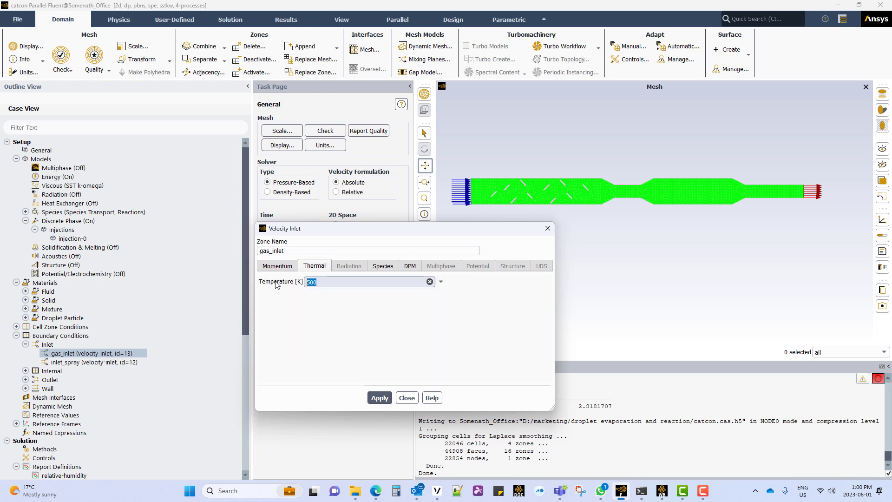
# Review the gas_inlet species mass fractions down to co2, no2 and no, and close its boundary settings
pyautogui.click(382, 265)
pyautogui.moveTo(334, 228); pyautogui.dragTo(210, 150)
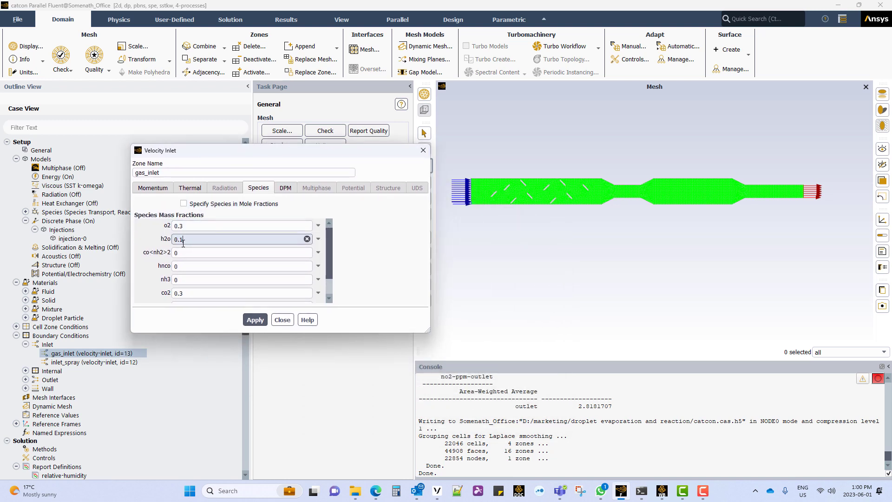
pyautogui.doubleClick(190, 293)
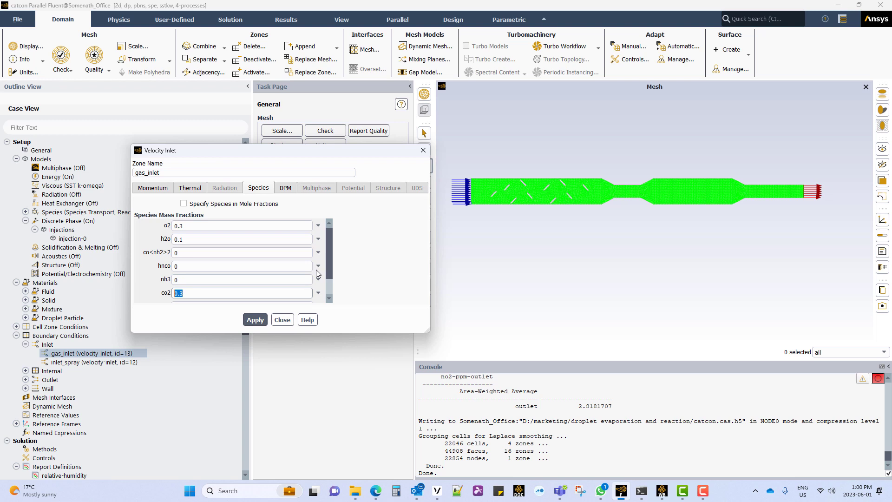
pyautogui.scroll(-2, 329, 252)
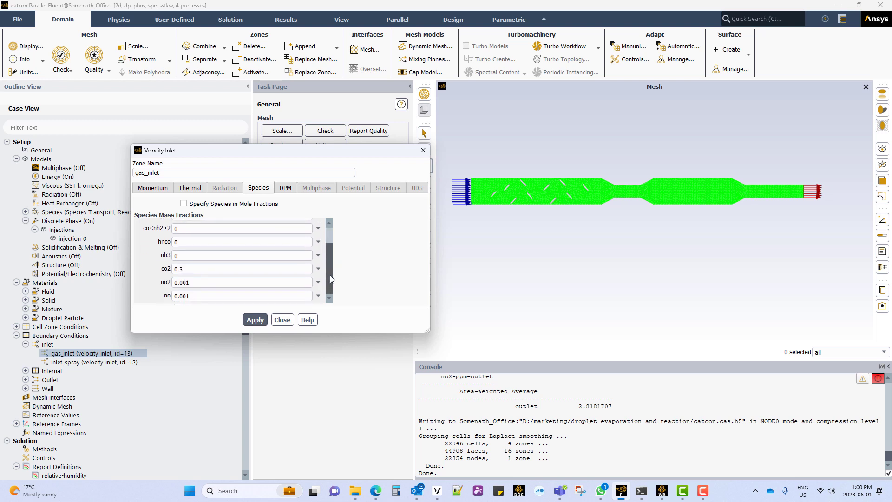
pyautogui.doubleClick(208, 281)
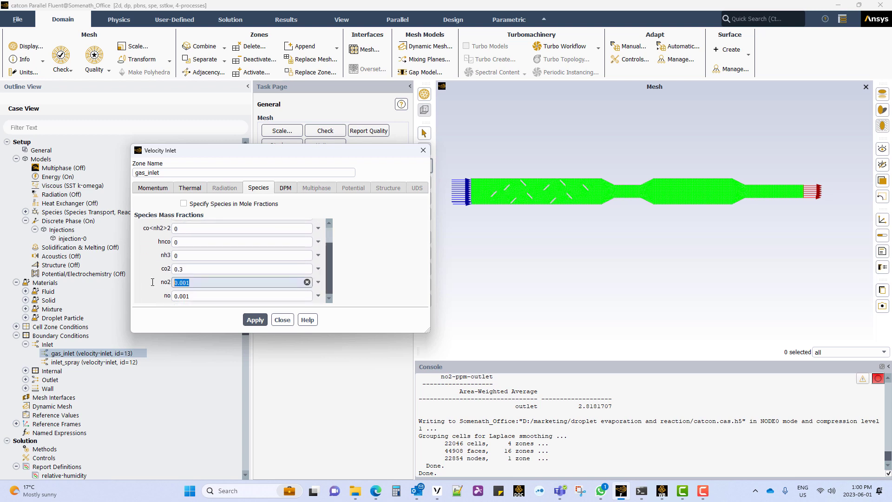
pyautogui.doubleClick(193, 296)
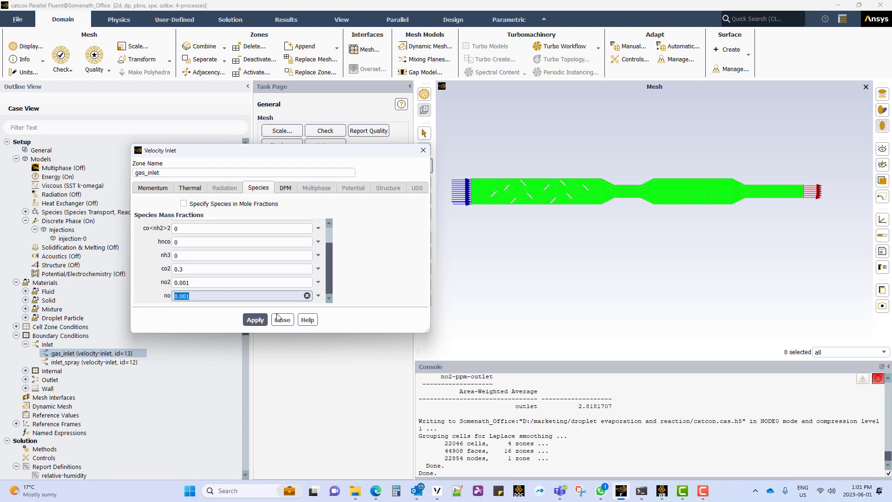
pyautogui.click(190, 296)
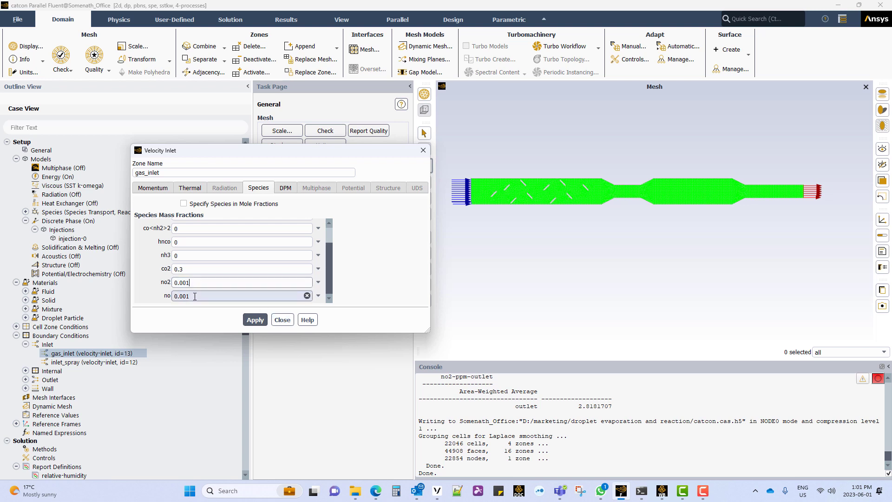
pyautogui.click(244, 319)
pyautogui.click(282, 319)
# Open the pressure outlet's boundary settings and check its backflow species mass fractions
pyautogui.click(26, 380)
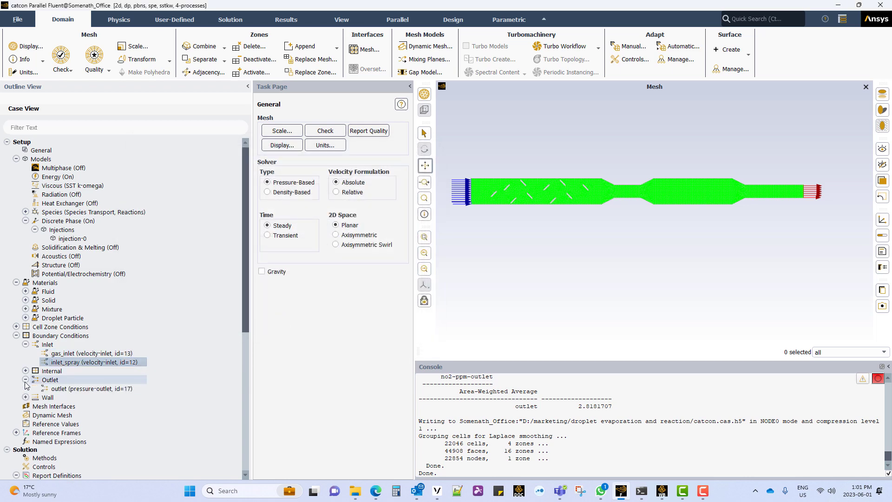
pyautogui.doubleClick(65, 389)
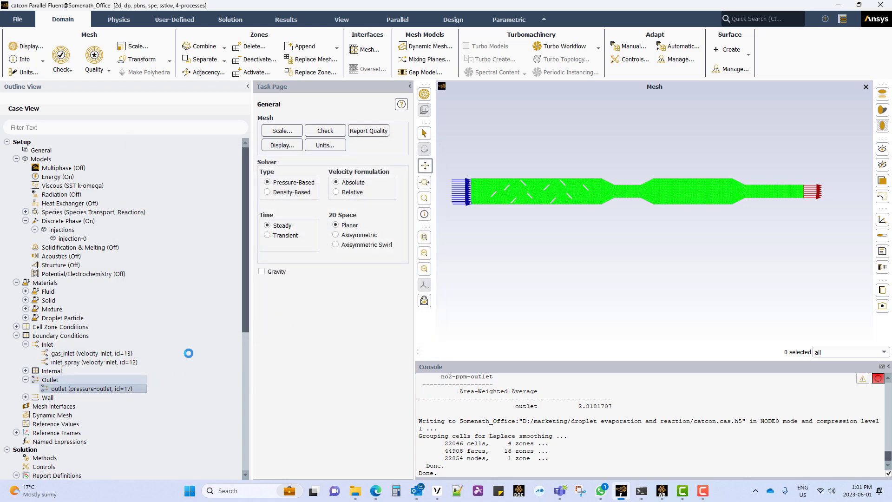
pyautogui.click(388, 266)
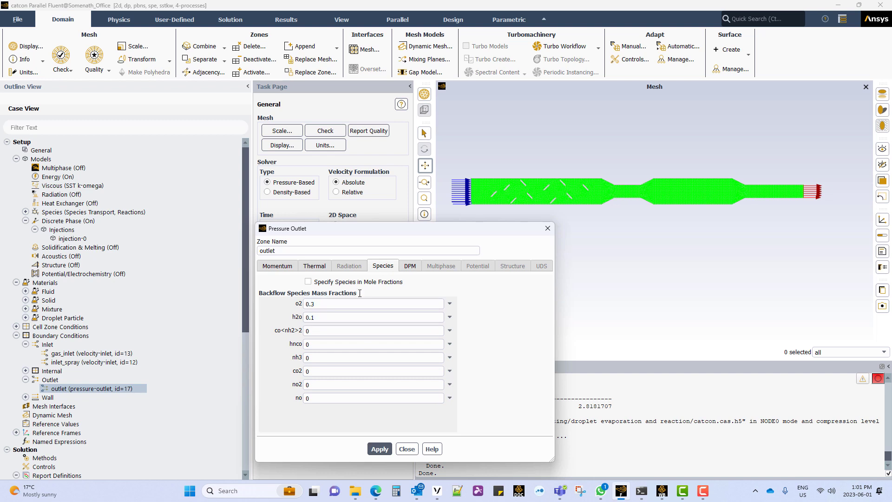
# Check the outlet's discrete phase, thermal and momentum boundary settings, and close them unchanged
pyautogui.click(409, 268)
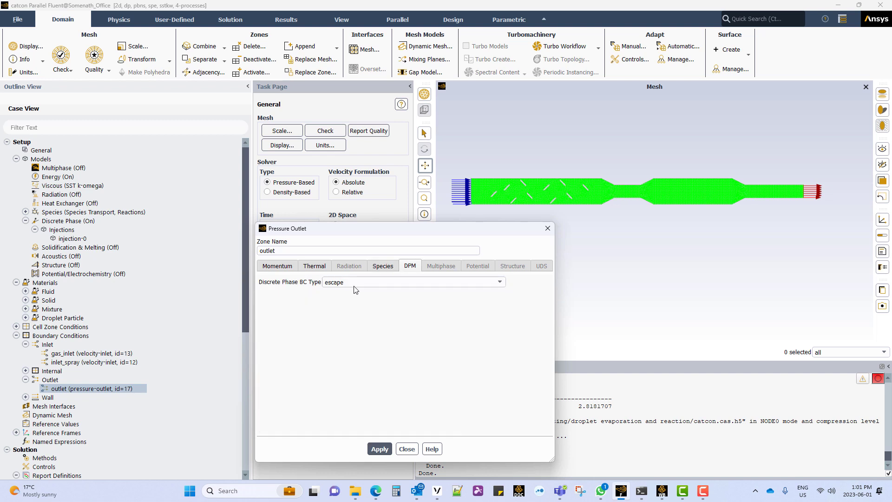
pyautogui.click(314, 266)
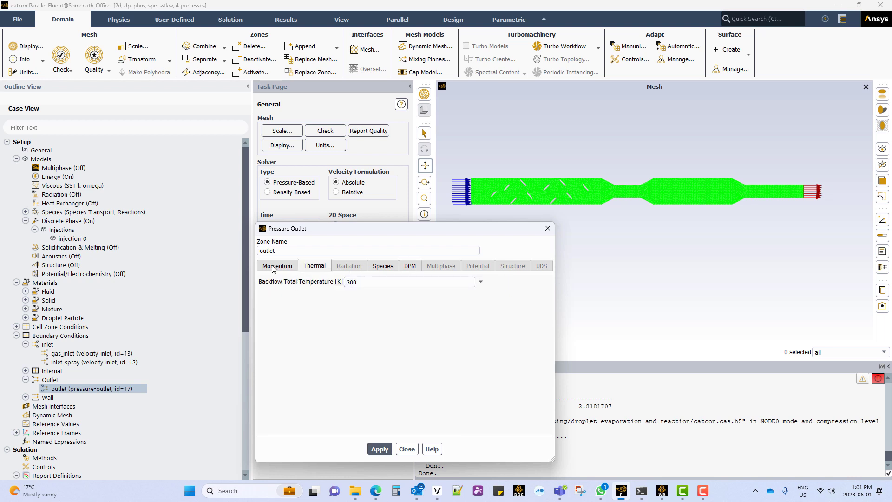
pyautogui.click(287, 268)
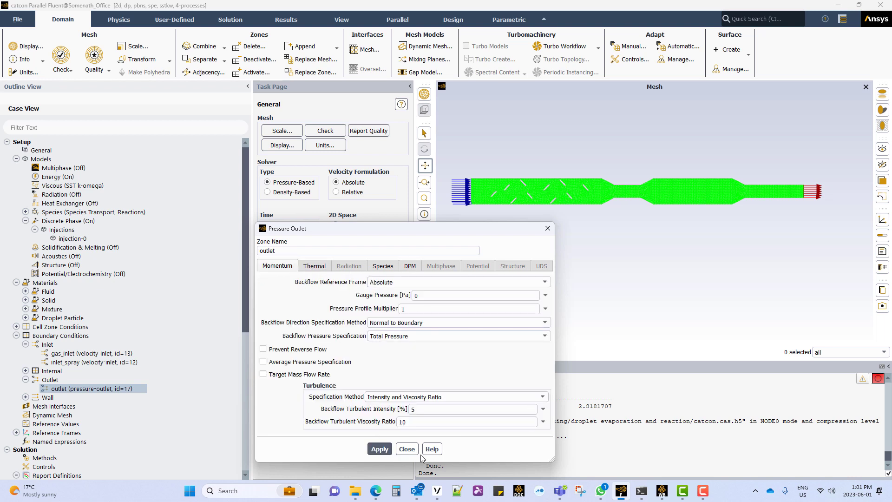
pyautogui.click(407, 449)
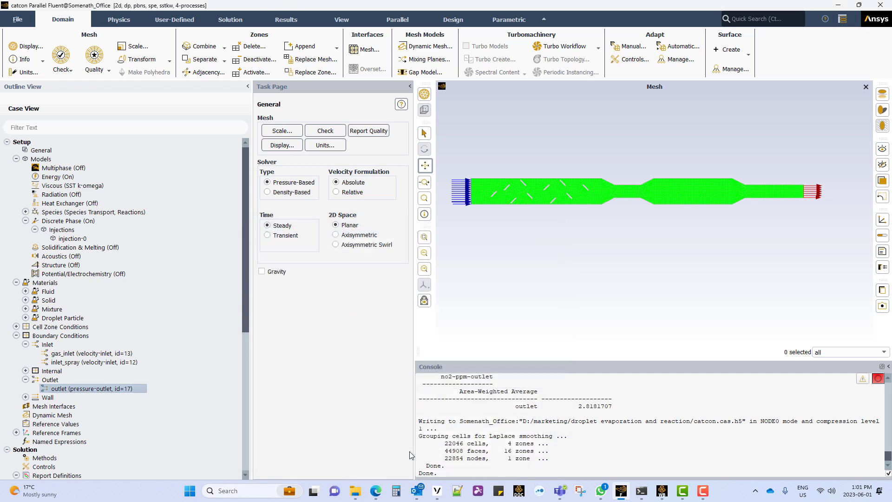
# Expand the wall boundaries and check the thermal conditions of the fff-surface.2:020 wall without changing them
pyautogui.click(33, 398)
pyautogui.click(25, 397)
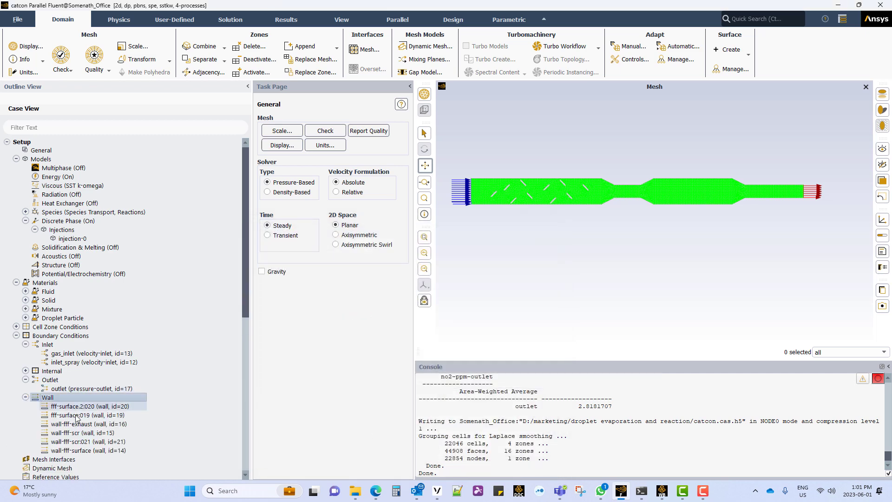
pyautogui.click(88, 406)
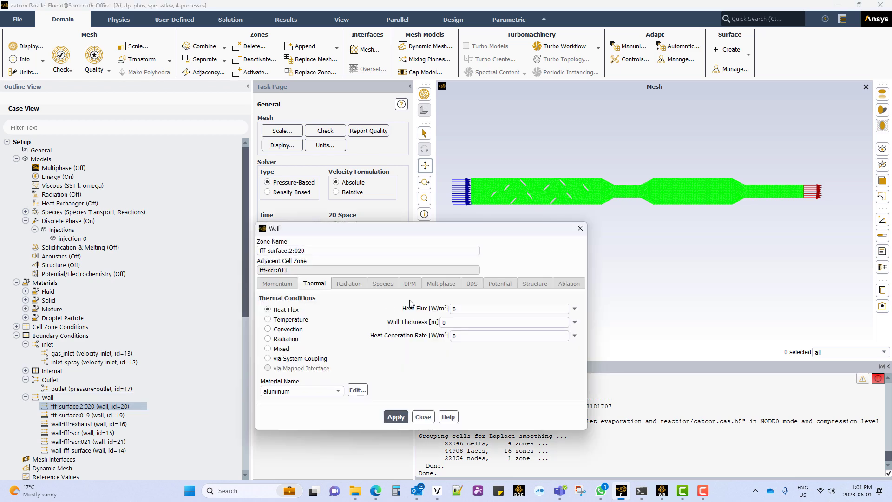
pyautogui.click(422, 416)
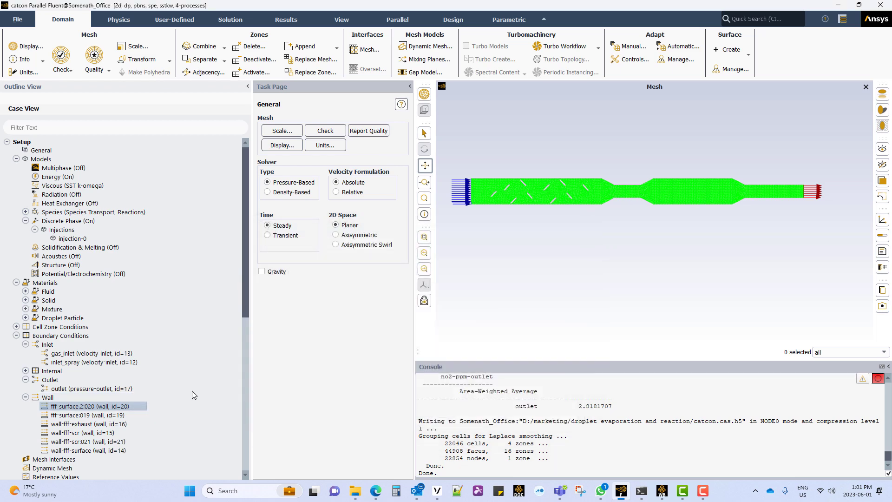
# Review the fff-scr cell zone's porous resistances, porosity, surface-to-volume ratio and reaction mechanism
pyautogui.click(656, 208)
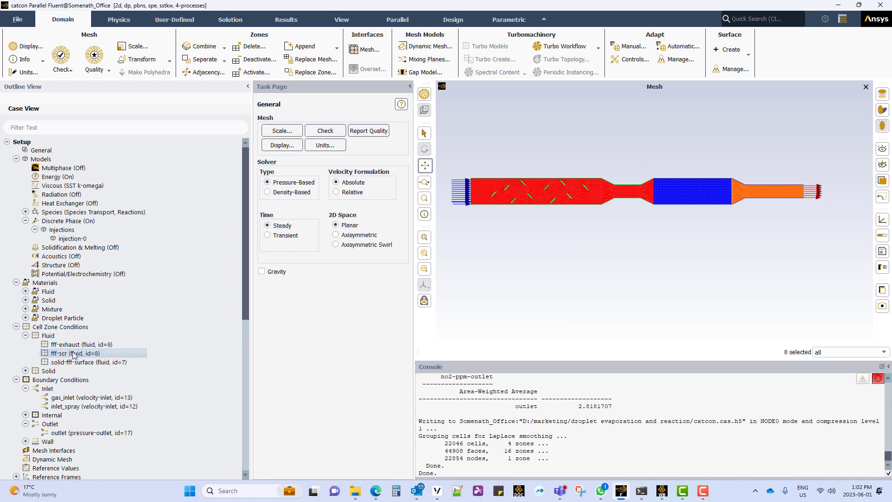
pyautogui.doubleClick(73, 355)
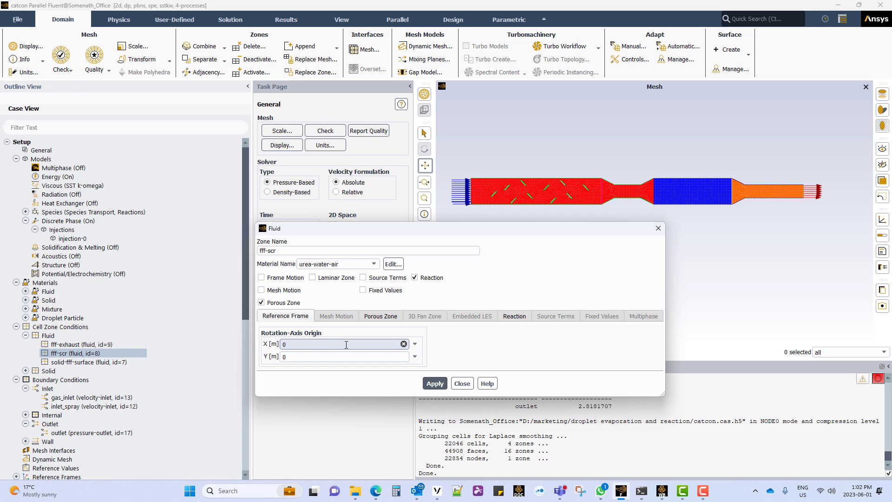
pyautogui.click(381, 318)
pyautogui.moveTo(446, 221); pyautogui.dragTo(127, 75)
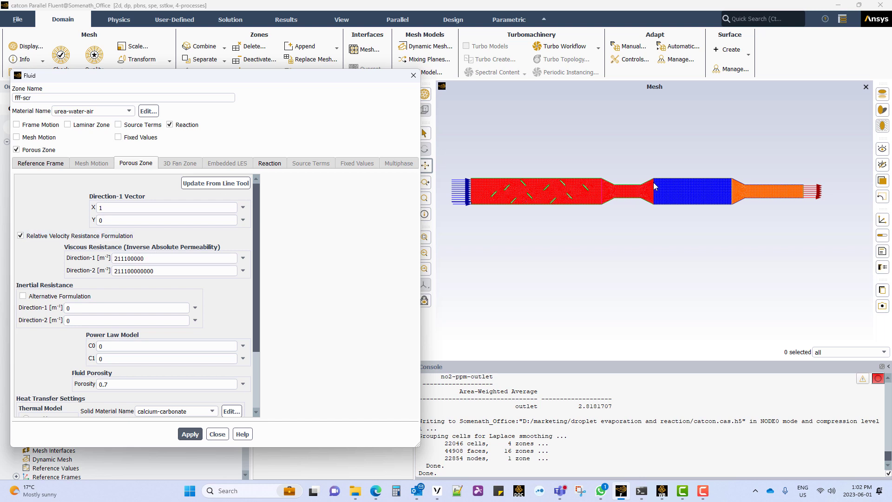
pyautogui.scroll(-2, 114, 329)
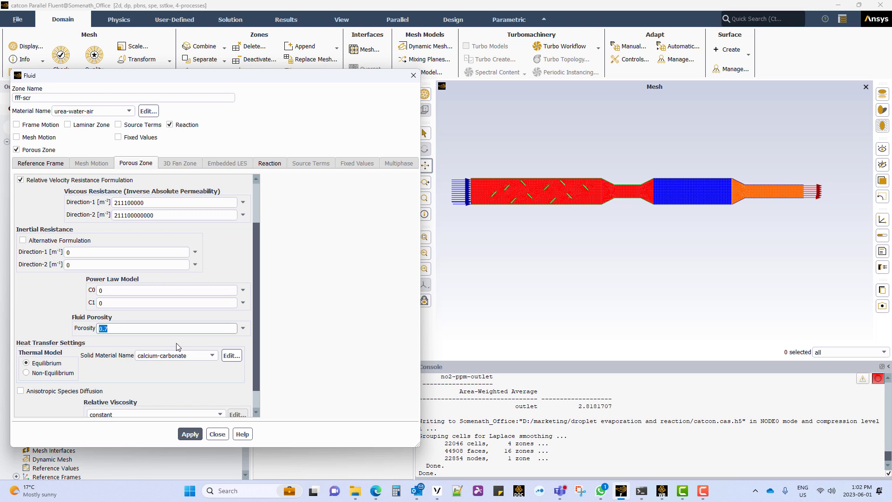
pyautogui.click(271, 164)
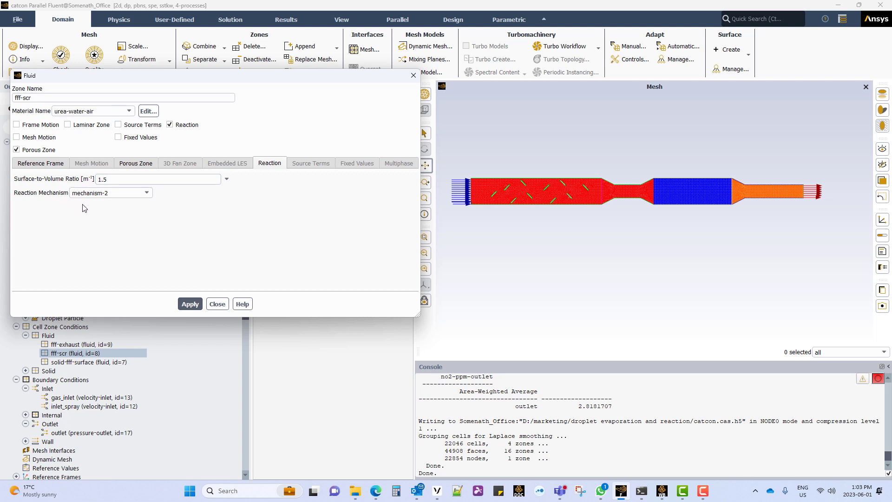
pyautogui.click(190, 304)
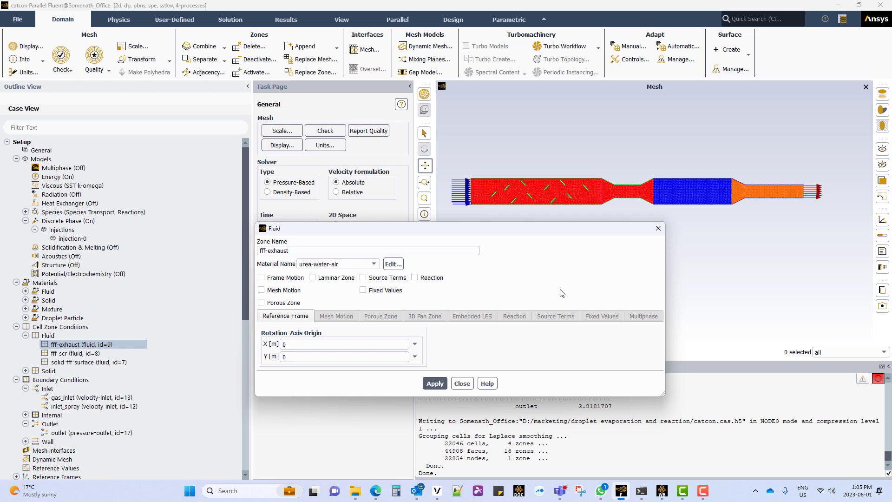
# Leave the fff-exhaust cell zone settings and check the reaction mechanism assigned to the solid-fff-surface zone
pyautogui.press('Escape')
pyautogui.press('Down')
pyautogui.press('Down')
pyautogui.press('Return')
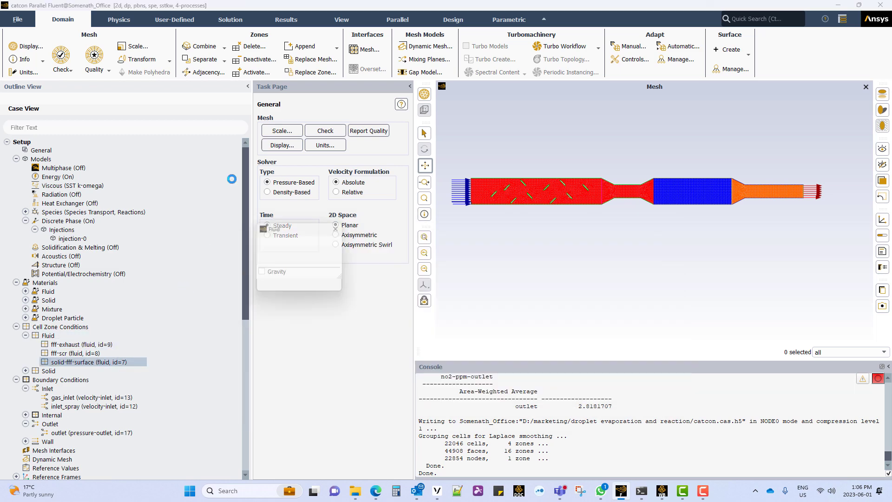
pyautogui.click(518, 318)
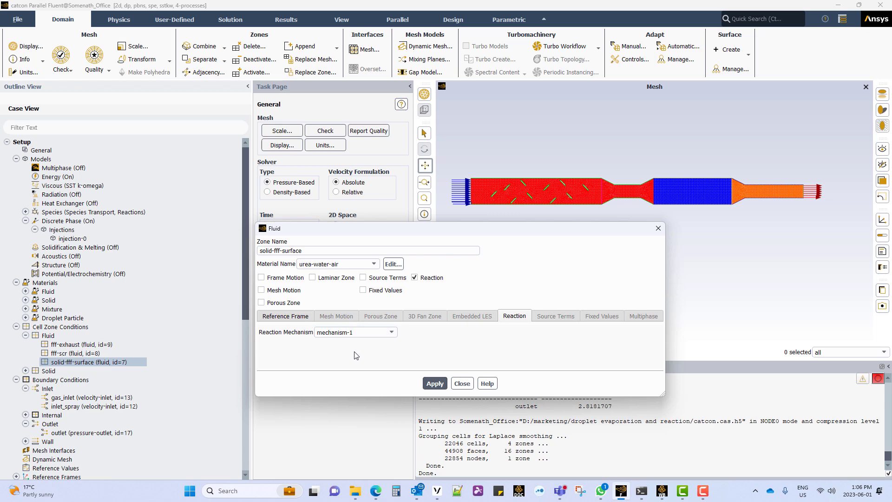
pyautogui.click(462, 383)
# Review the field variables and surfaces in the relative-humidity and no-ppm-outlet report definitions
pyautogui.scroll(-5, 67, 399)
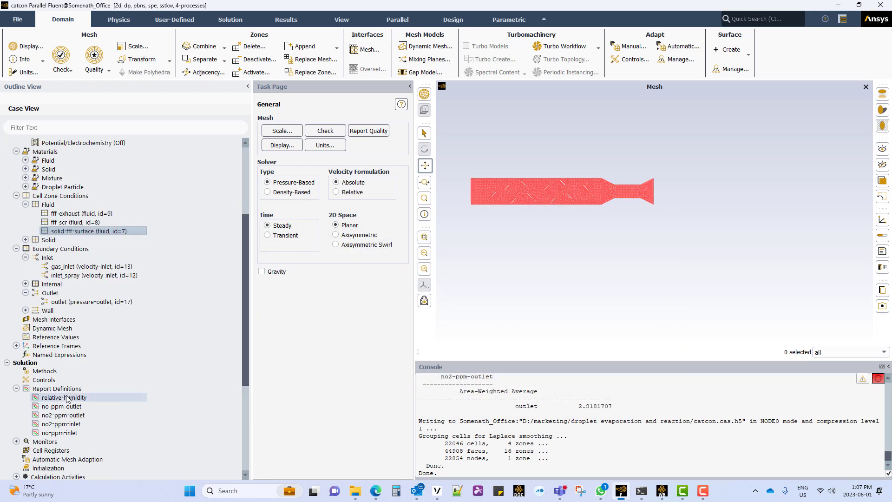
pyautogui.click(68, 398)
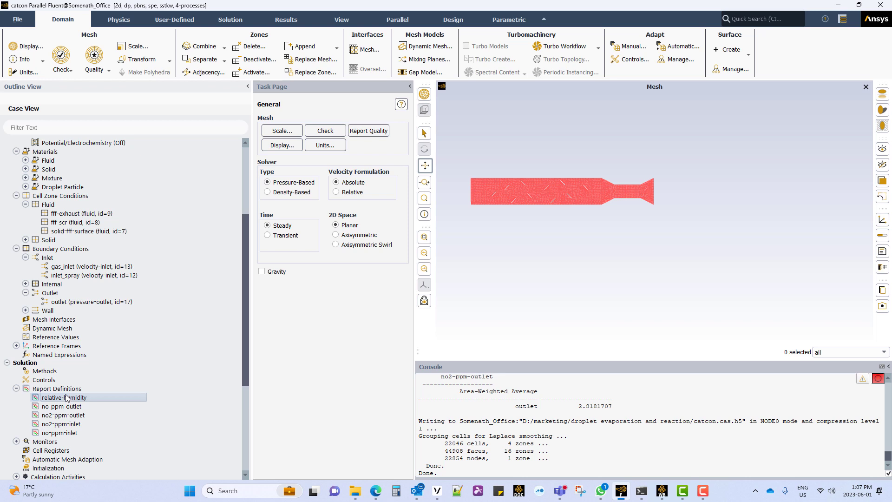
pyautogui.doubleClick(68, 398)
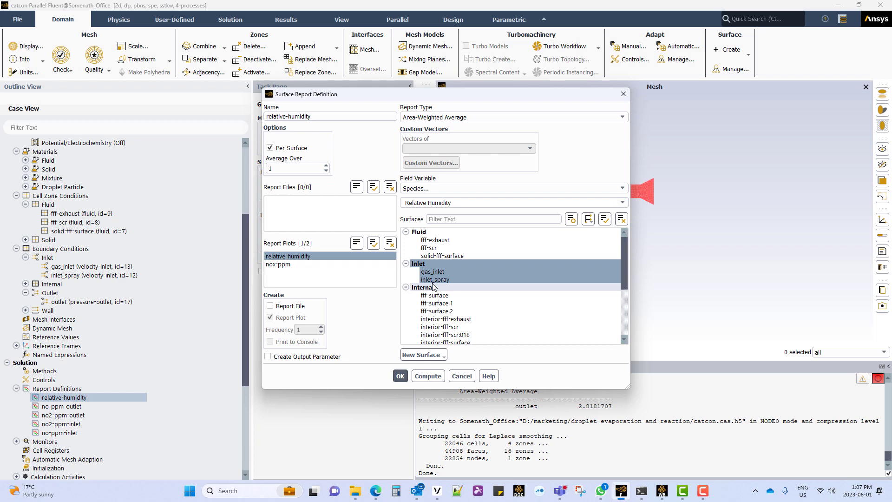
pyautogui.click(399, 376)
pyautogui.doubleClick(62, 406)
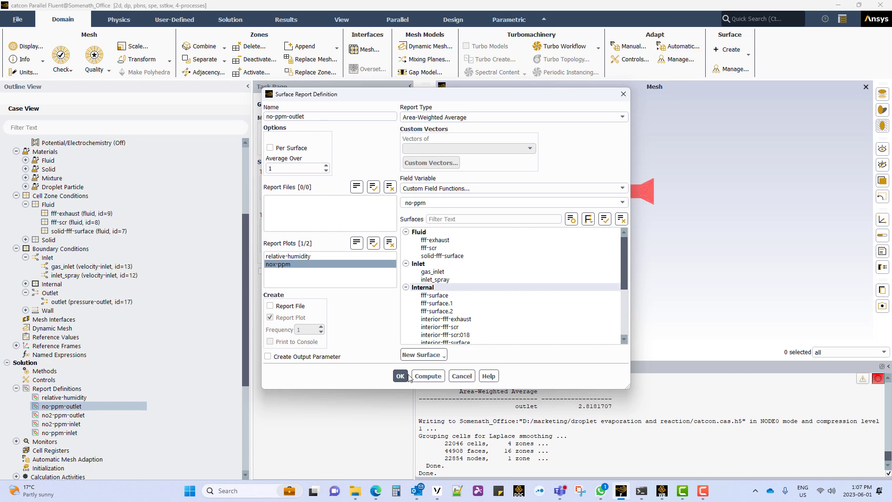
pyautogui.click(468, 380)
# Review the no-ppm and no2-ppm custom field function definitions, and check the no2-ppm-outlet report definition
pyautogui.click(132, 22)
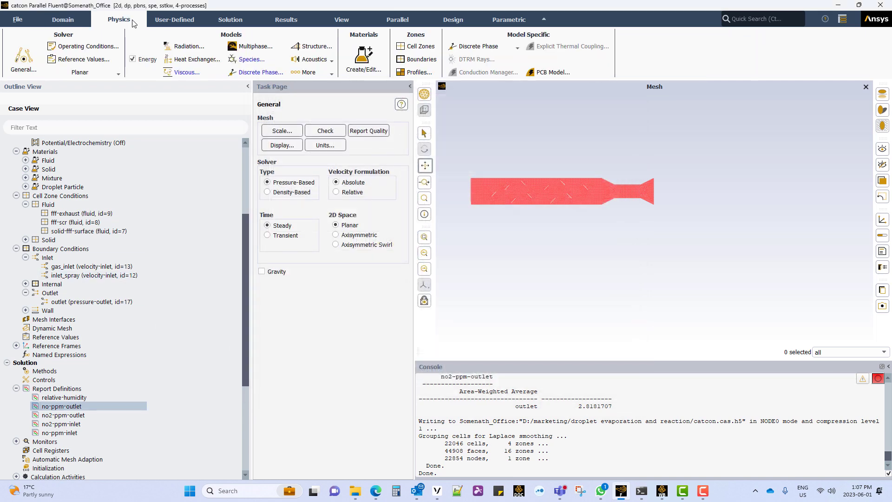
pyautogui.click(163, 21)
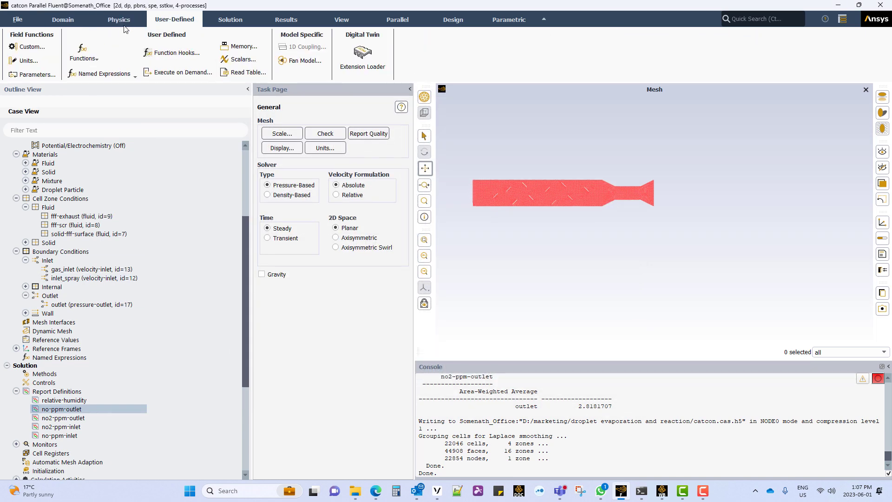
pyautogui.click(42, 49)
pyautogui.click(447, 360)
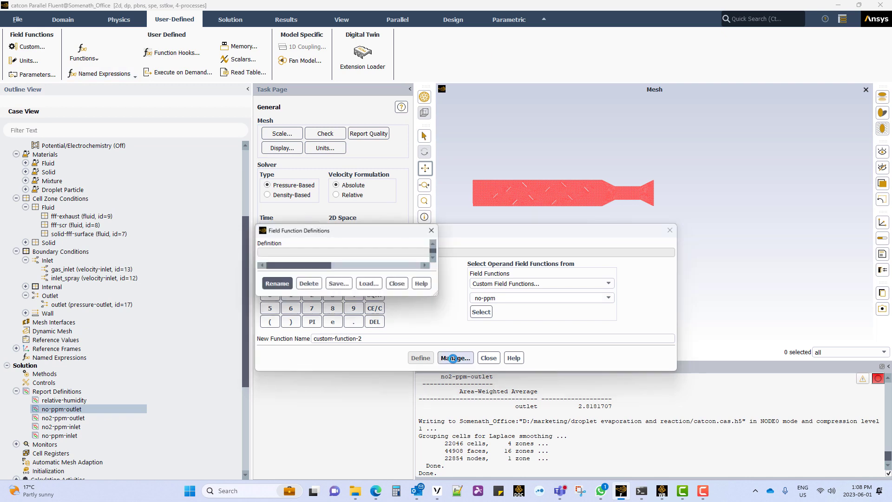
pyautogui.click(299, 276)
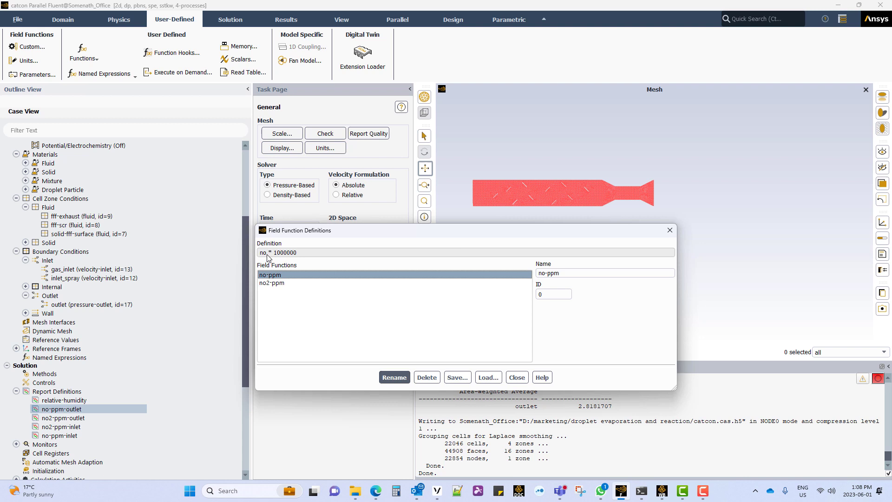
pyautogui.moveTo(325, 231); pyautogui.dragTo(319, 284)
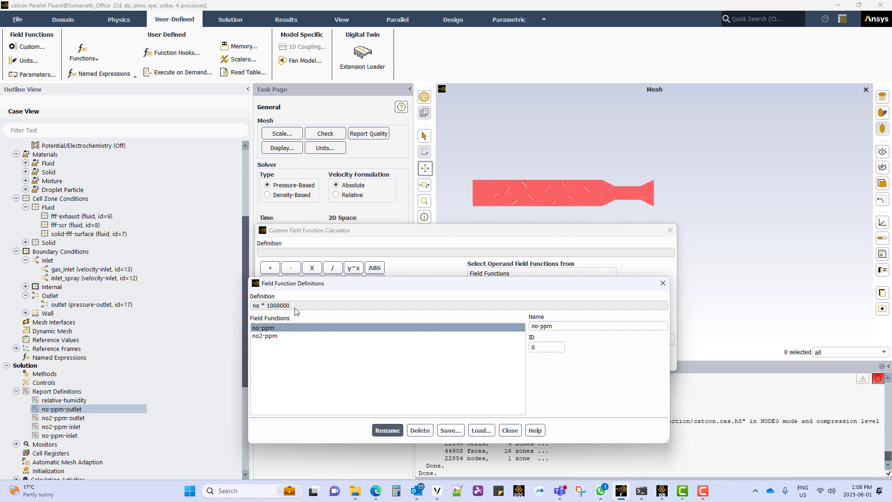
pyautogui.click(275, 335)
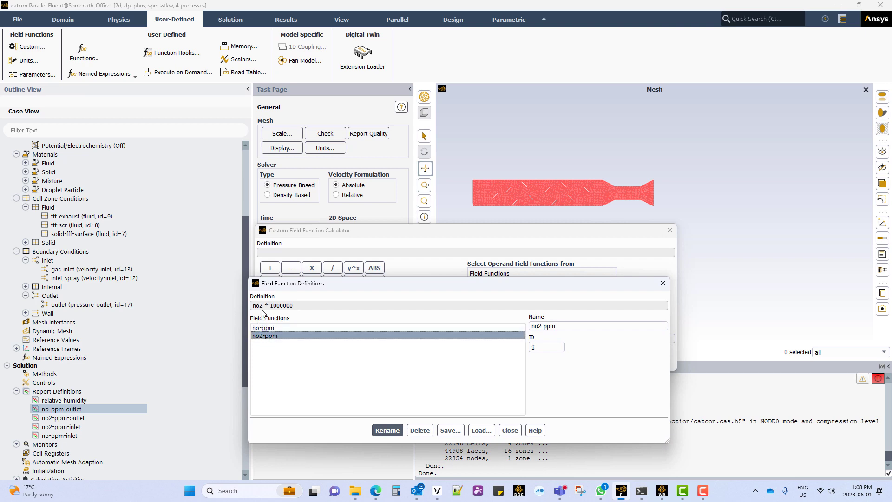
pyautogui.click(510, 430)
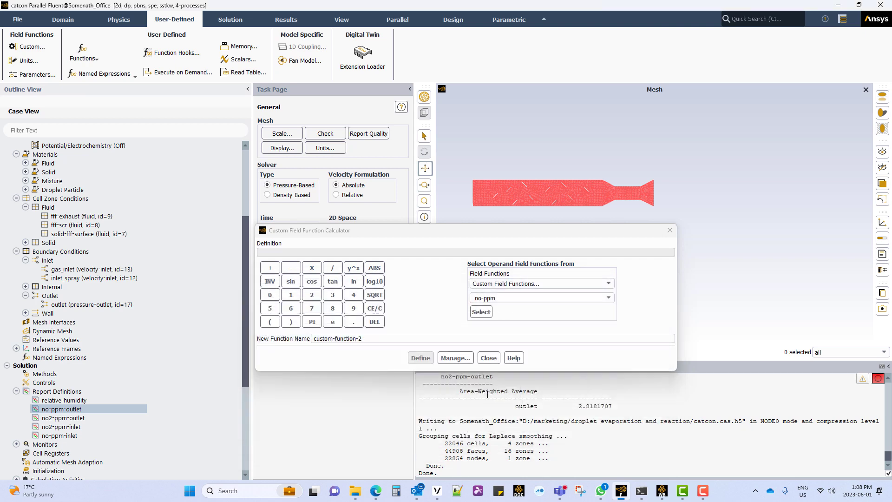
pyautogui.click(488, 359)
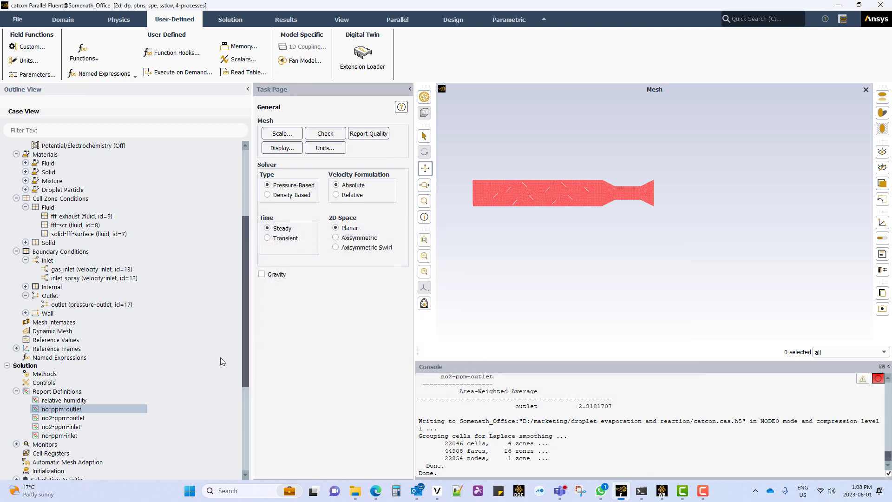
pyautogui.doubleClick(58, 418)
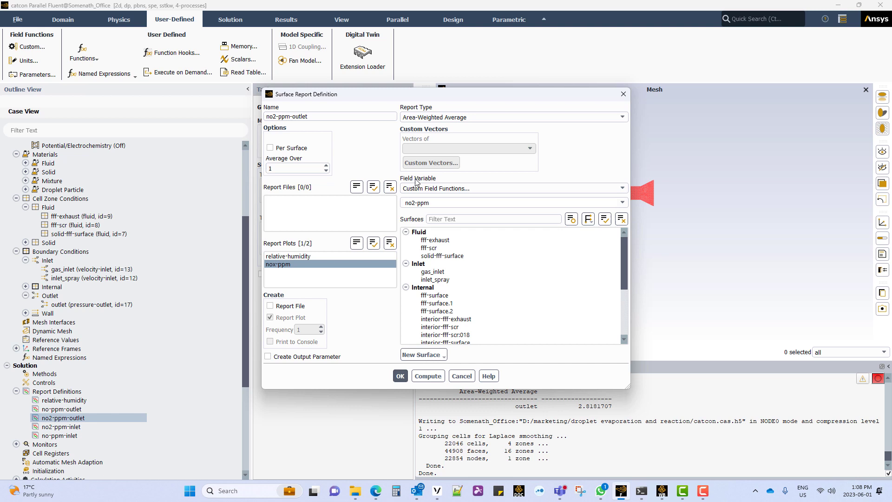
pyautogui.click(399, 376)
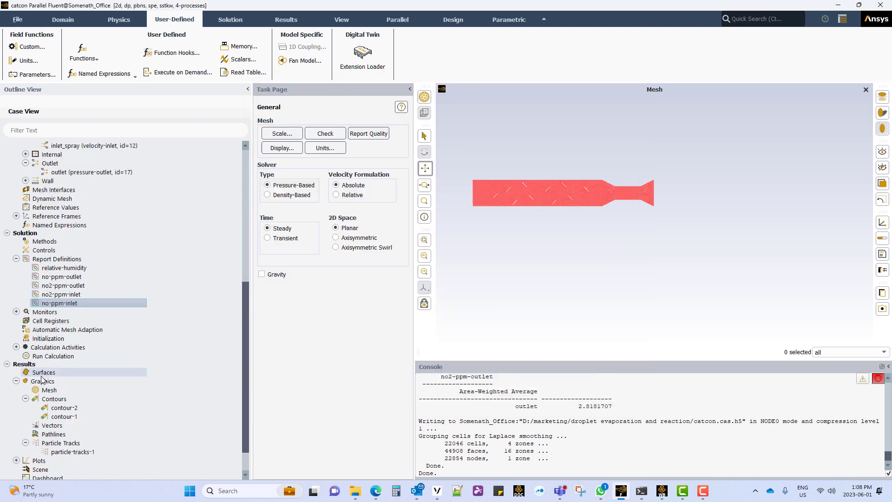
# Initialize the solution with hybrid initialization and start the 500-iteration calculation, following the outlet curves in the NOx-ppm plot
pyautogui.click(50, 339)
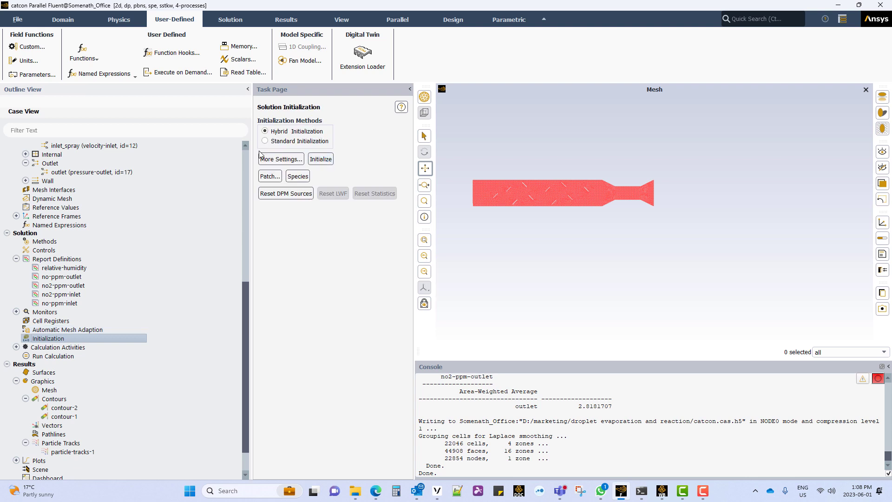
pyautogui.click(321, 159)
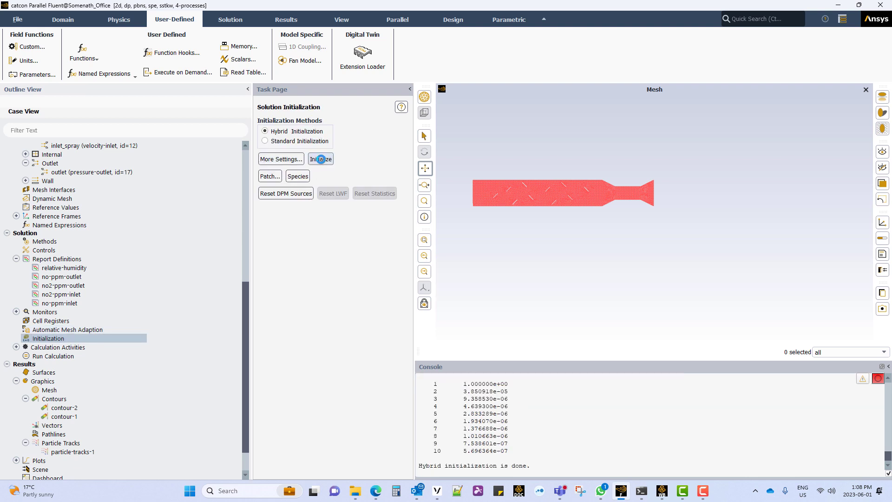
pyautogui.click(59, 357)
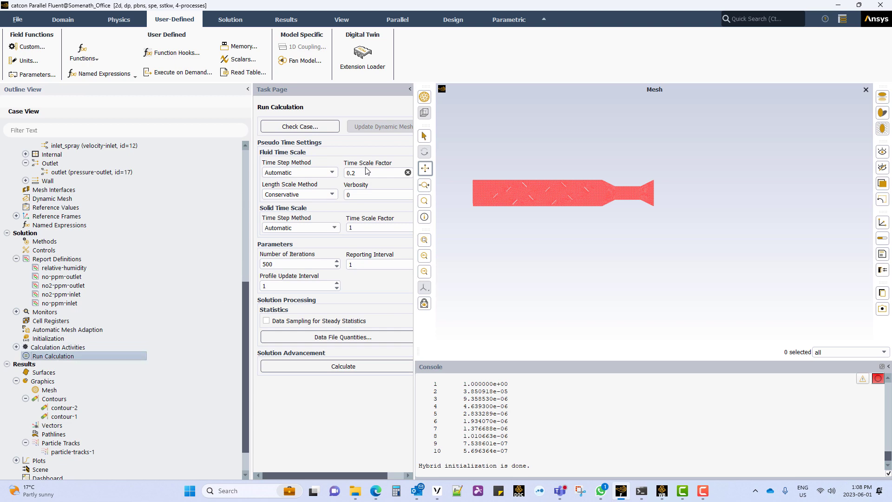
pyautogui.click(314, 366)
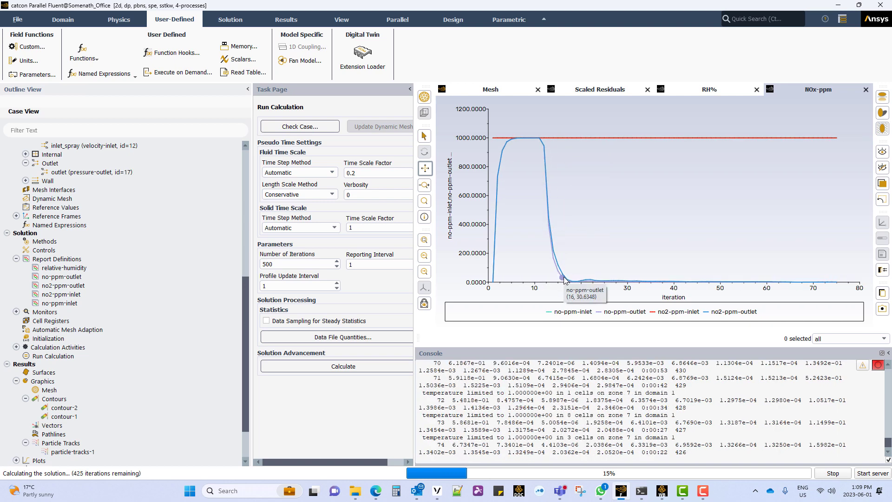
pyautogui.moveTo(579, 283)
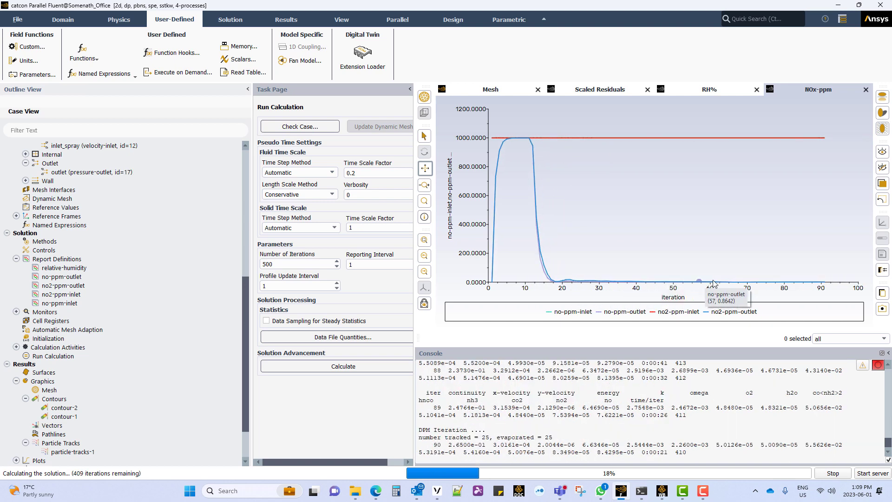
pyautogui.moveTo(784, 286)
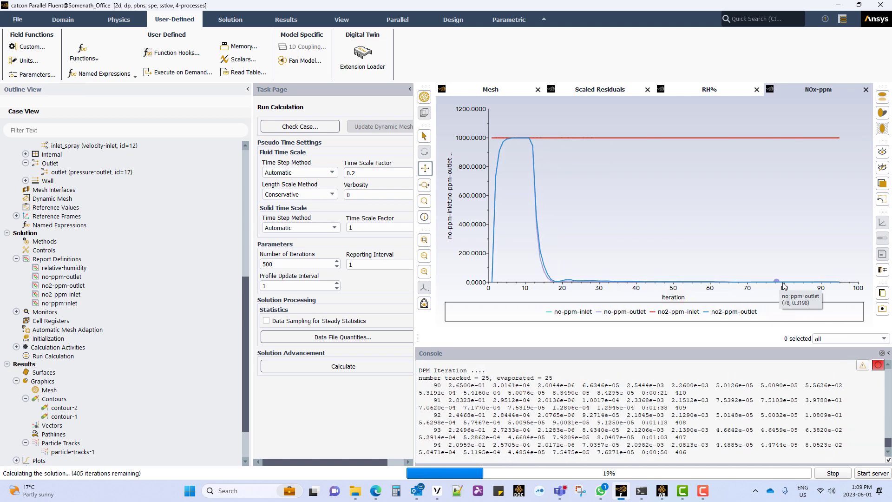
# Check the RH% plot and compute the mass flow rate report across all boundaries
pyautogui.click(709, 90)
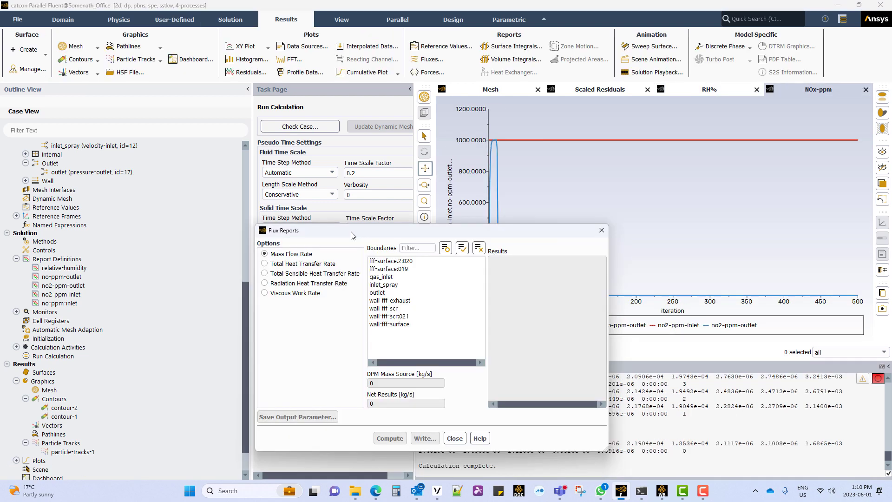
pyautogui.moveTo(355, 236); pyautogui.dragTo(114, 106)
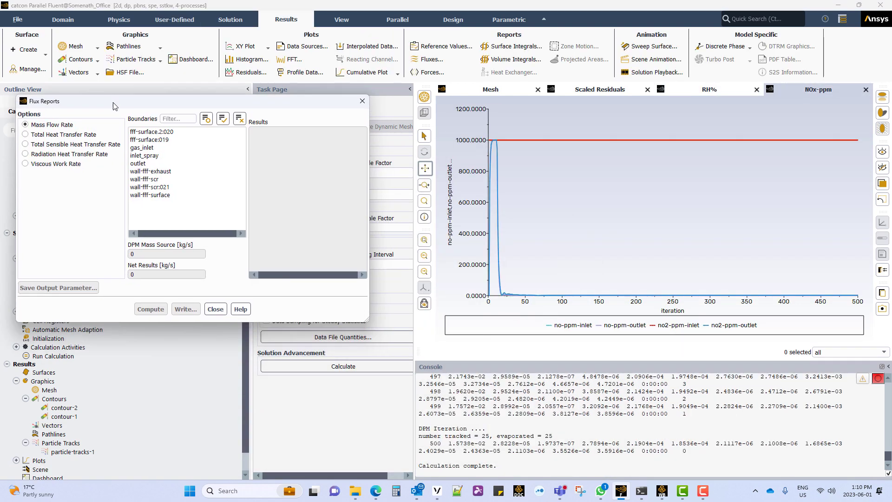
pyautogui.click(206, 119)
pyautogui.click(152, 309)
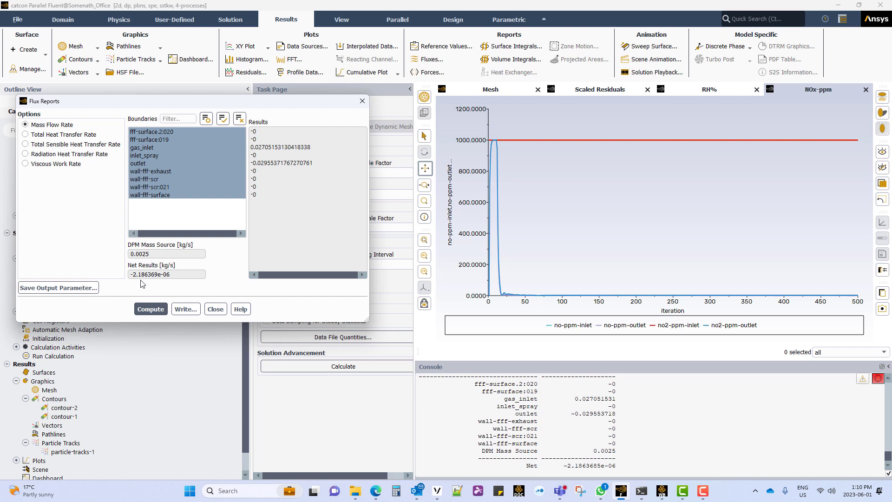
# Compute the total heat transfer rate across all boundaries and leave the flux reports
pyautogui.click(56, 134)
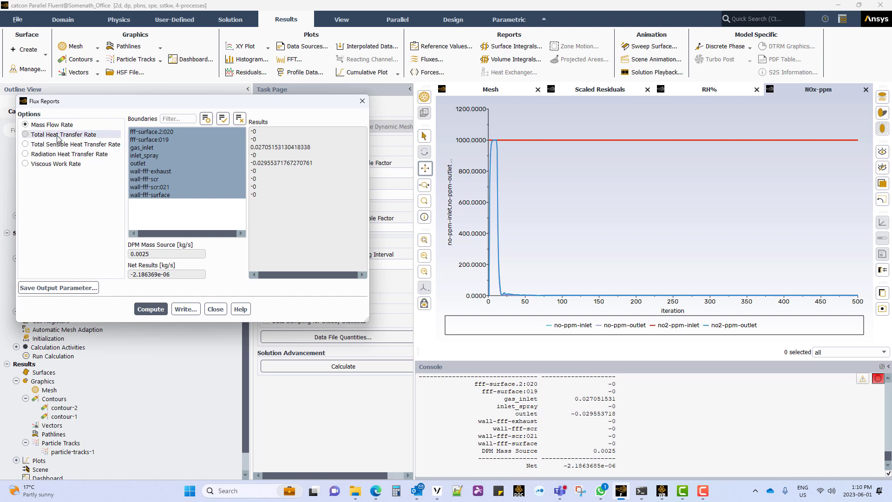
pyautogui.click(146, 309)
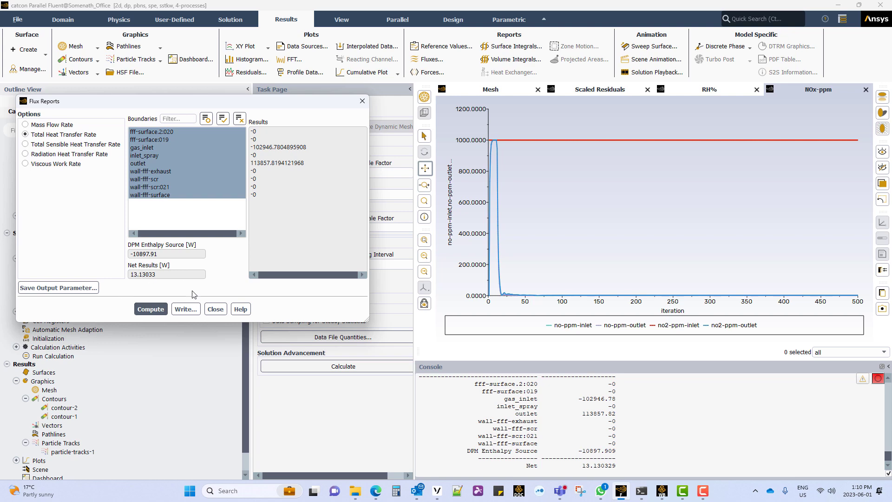
pyautogui.click(215, 309)
# Create the contour-3 plot of static temperature and display it unobstructed
pyautogui.rightClick(54, 402)
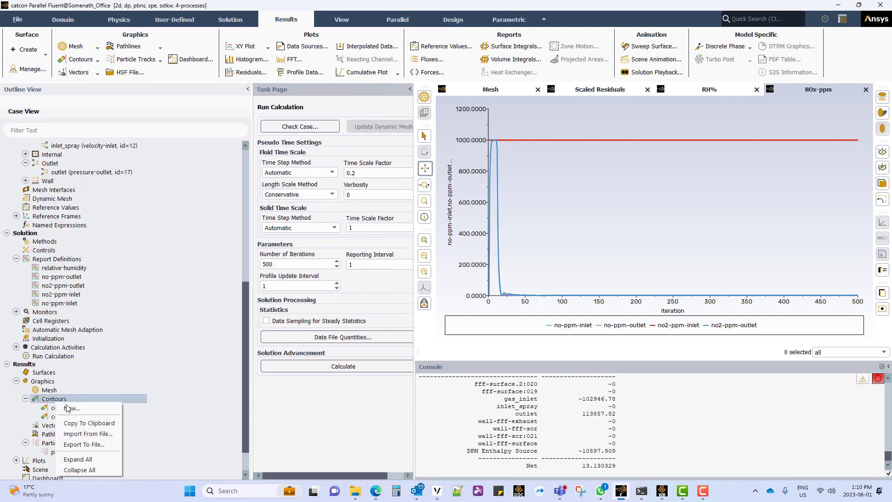
pyautogui.click(67, 409)
pyautogui.click(181, 205)
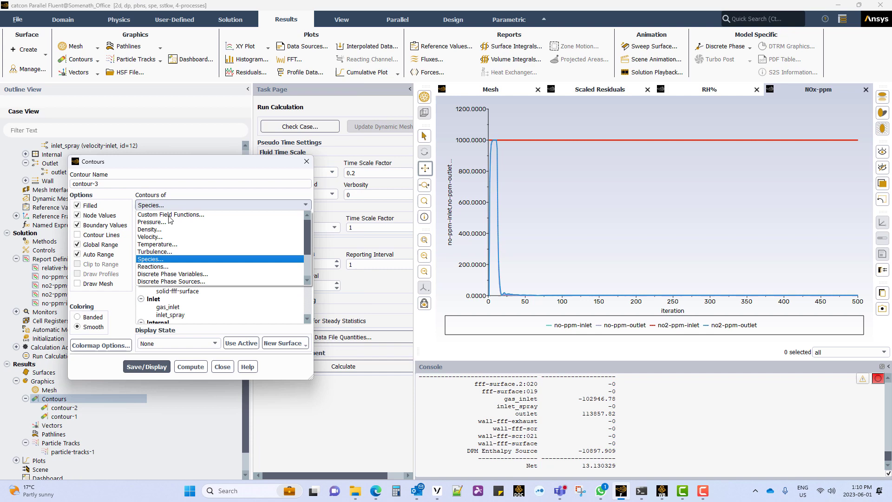
pyautogui.click(159, 246)
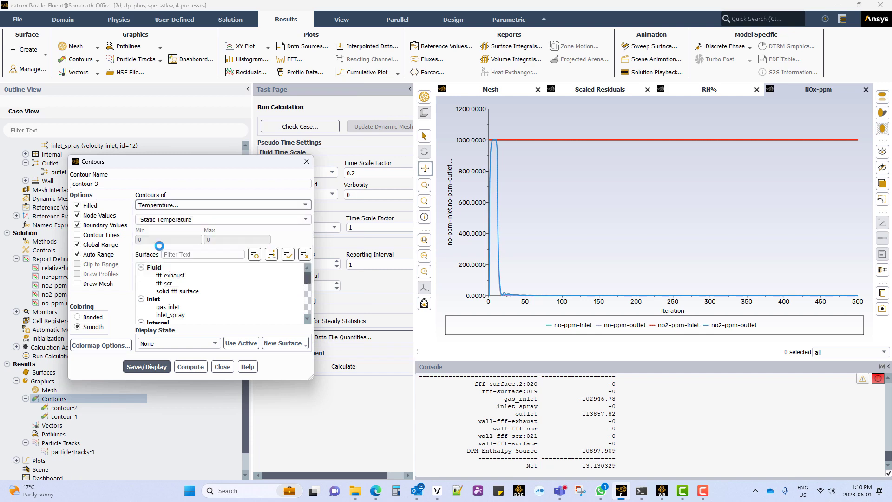
pyautogui.click(146, 366)
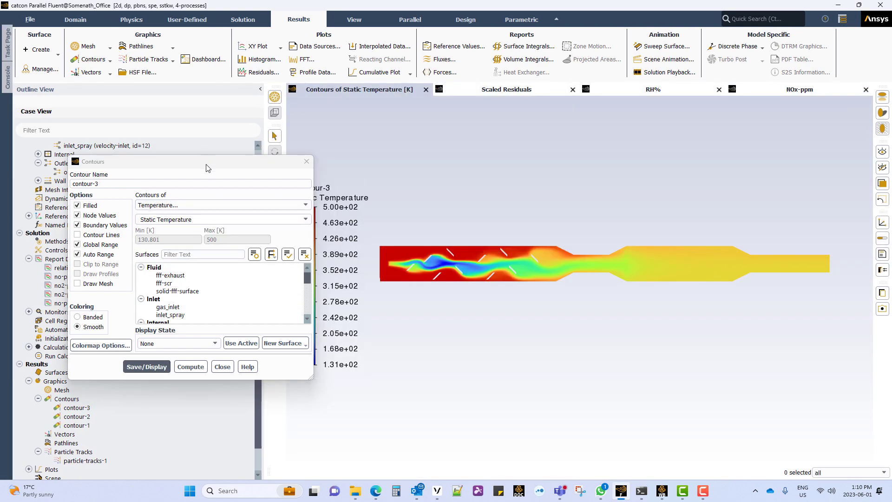
pyautogui.moveTo(188, 161); pyautogui.dragTo(146, 142)
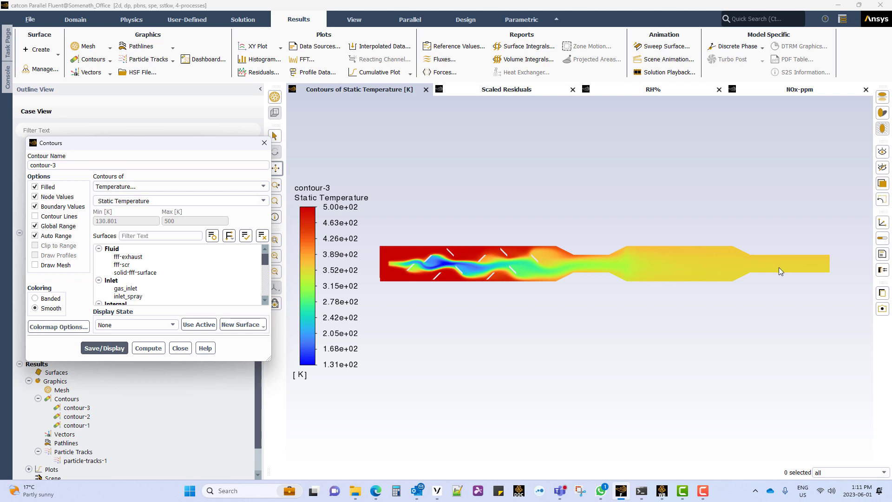
# Switch contour-3 to velocity magnitude and display it
pyautogui.click(211, 188)
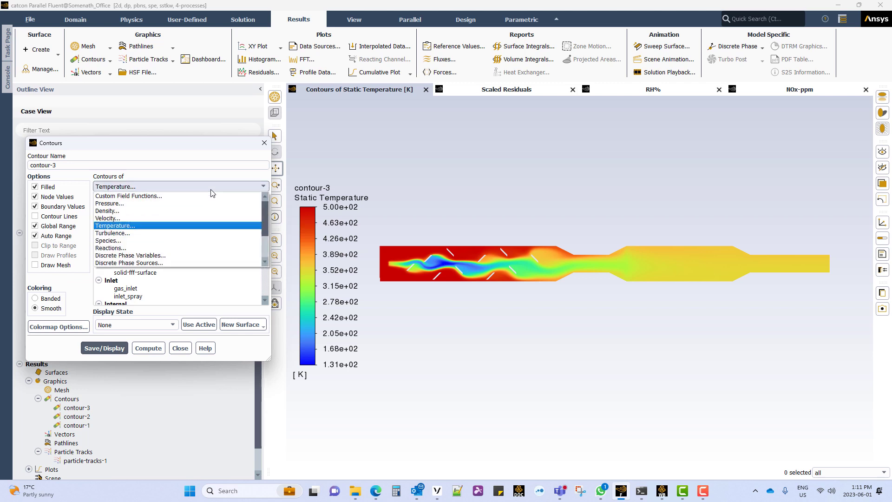
pyautogui.click(117, 218)
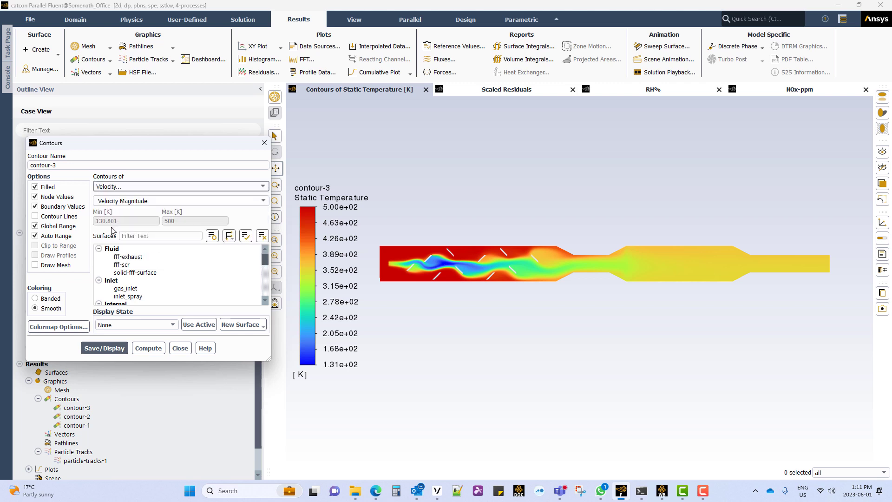
pyautogui.click(99, 348)
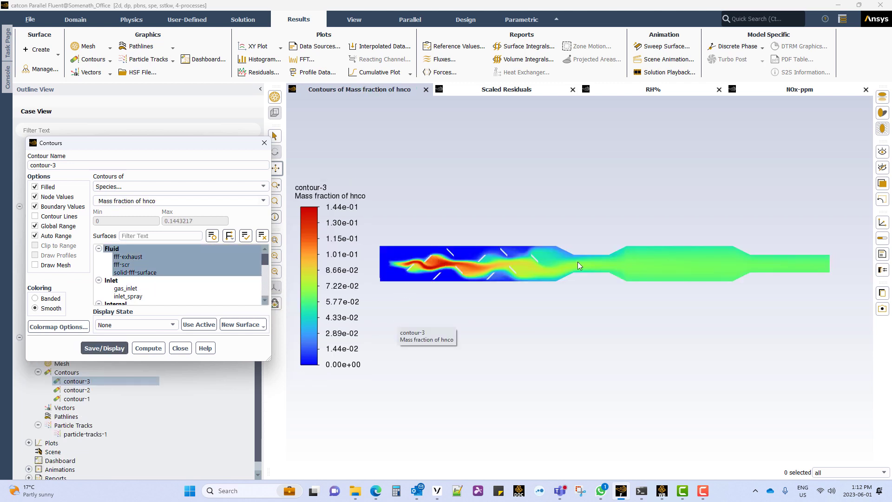
# Display contour-3 for the species mass fractions of co<nh2>2 and no2 in turn
pyautogui.click(264, 202)
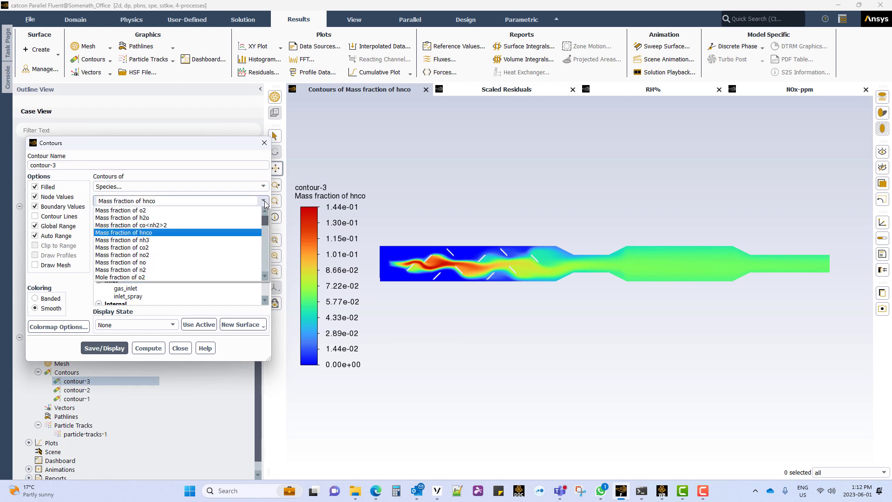
pyautogui.click(180, 225)
pyautogui.click(105, 348)
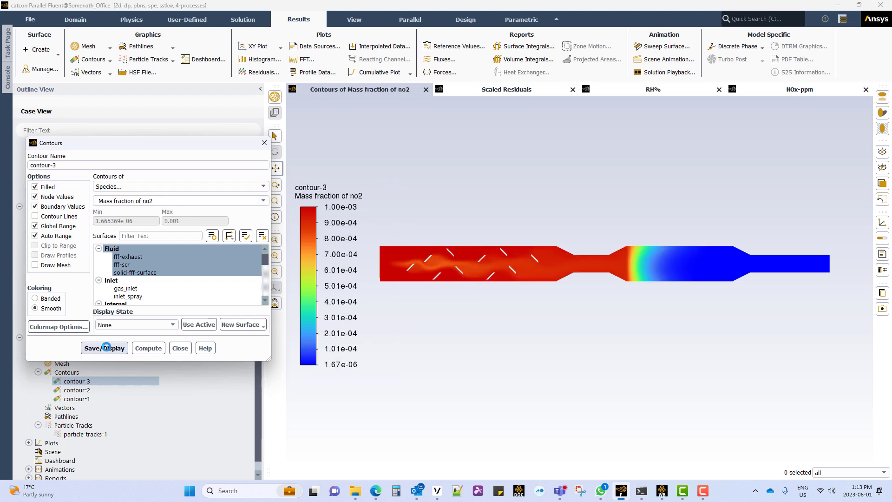
pyautogui.click(105, 348)
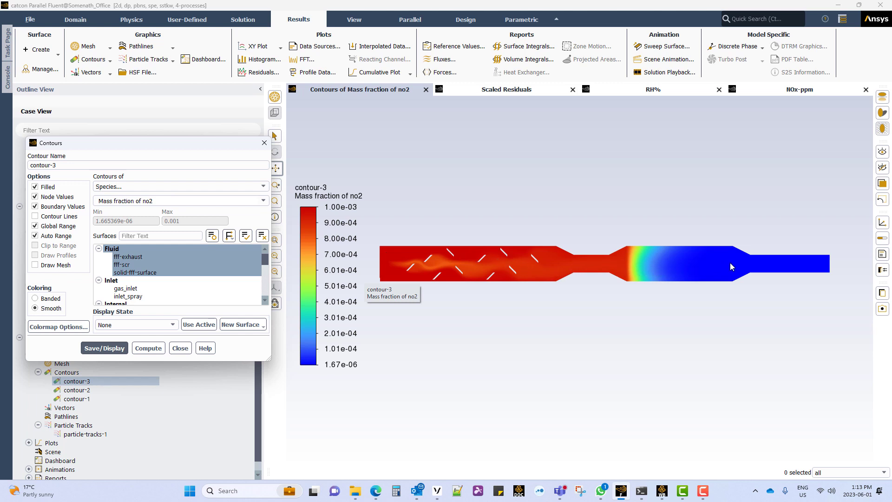
# Display contour-3 as the mass fraction of no, and close the contour settings
pyautogui.click(165, 200)
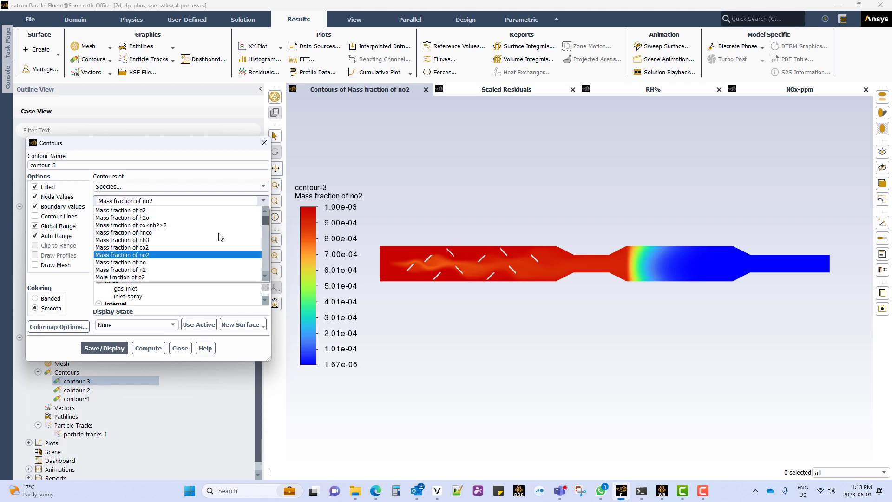
pyautogui.click(163, 263)
pyautogui.click(103, 349)
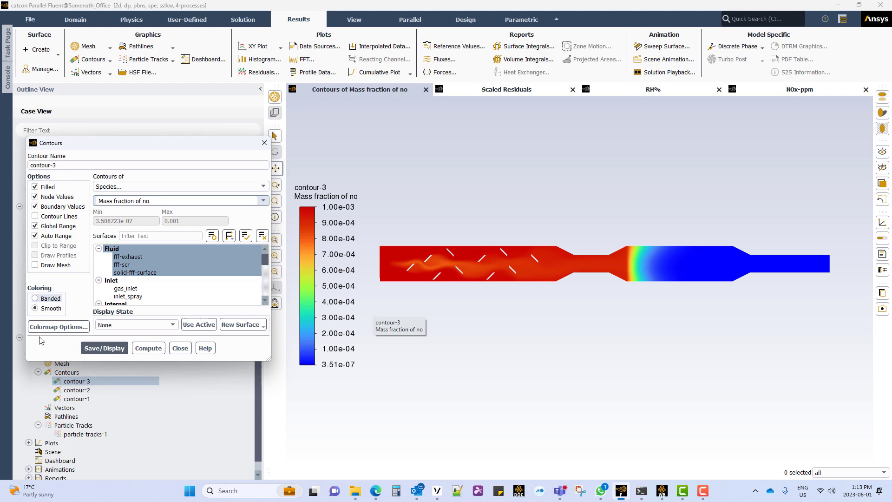
pyautogui.click(180, 348)
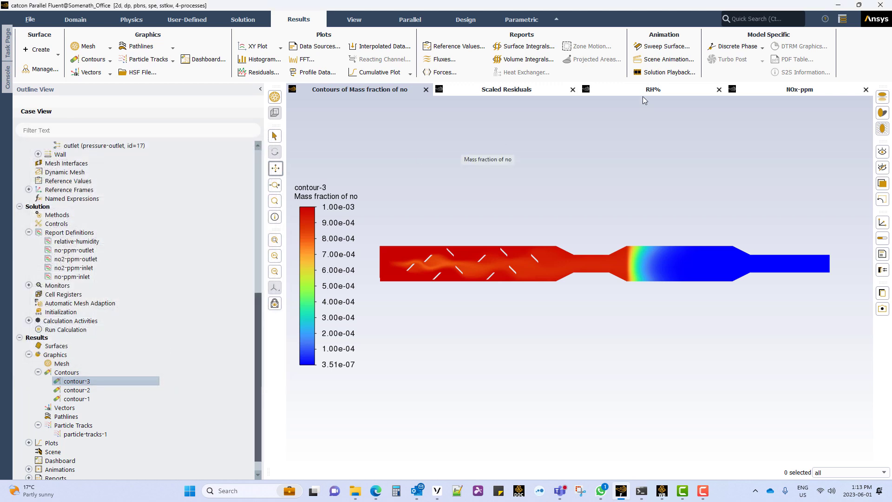
# Display particle-tracks-1 from injection-0 coloured by particle diameter and inspect the tracks up close
pyautogui.doubleClick(85, 434)
pyautogui.click(117, 382)
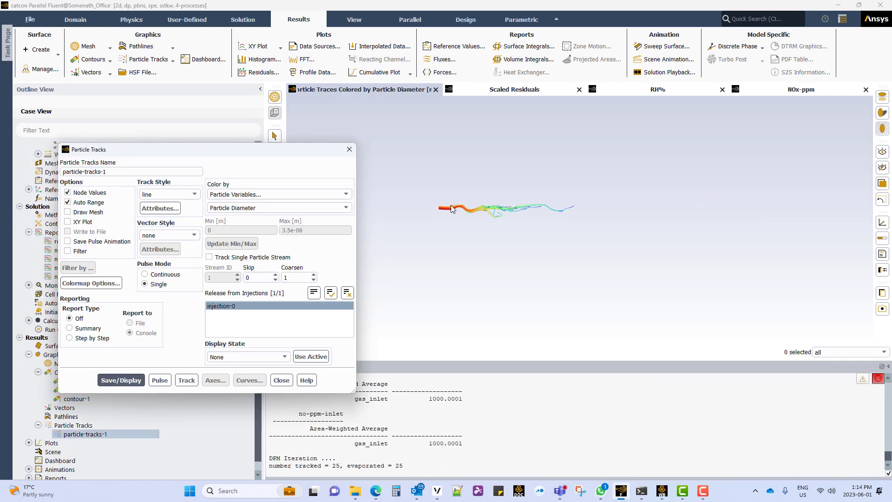
pyautogui.scroll(3, 448, 210)
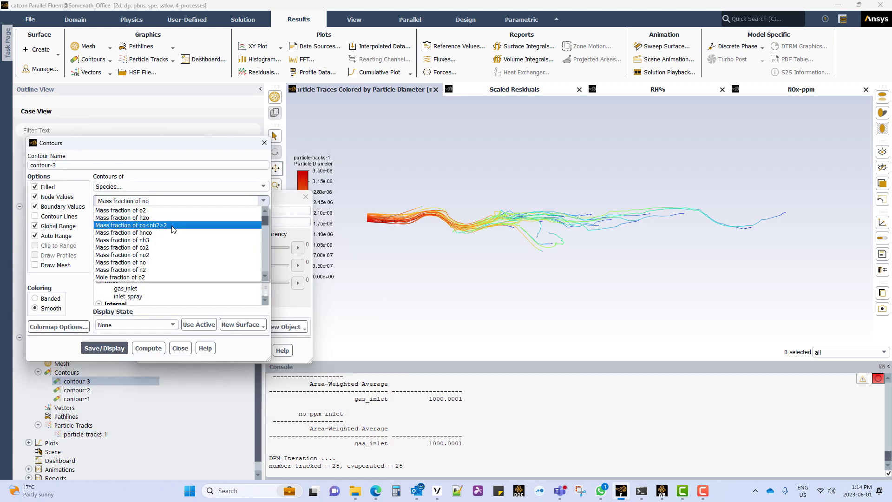
# Set contour-3 to the mass fraction of co<nh2>2, save and display it, and close the contour settings
pyautogui.click(172, 225)
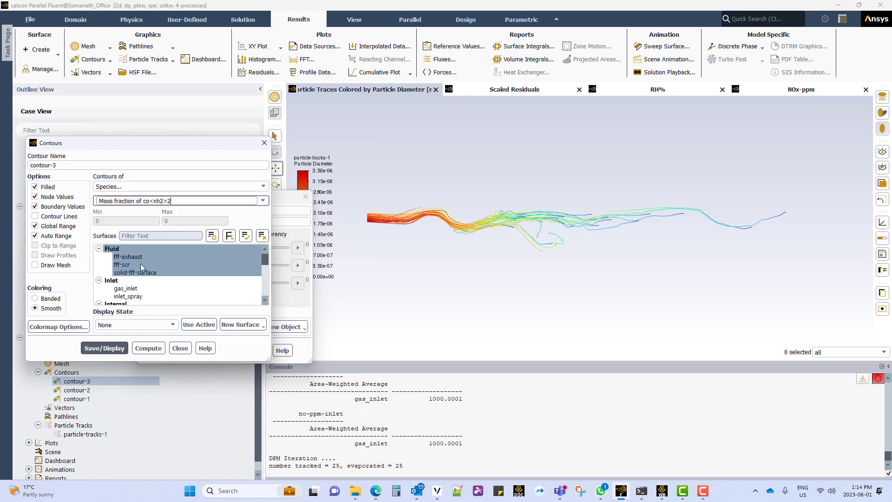
pyautogui.click(104, 348)
pyautogui.click(181, 348)
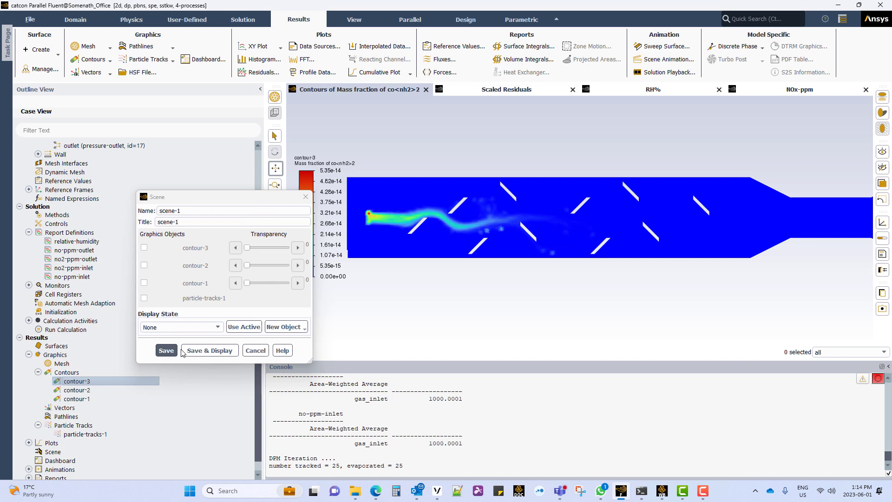
# Include particle-tracks-1 and contour-3 in scene-1, save it and display the combined view
pyautogui.click(144, 299)
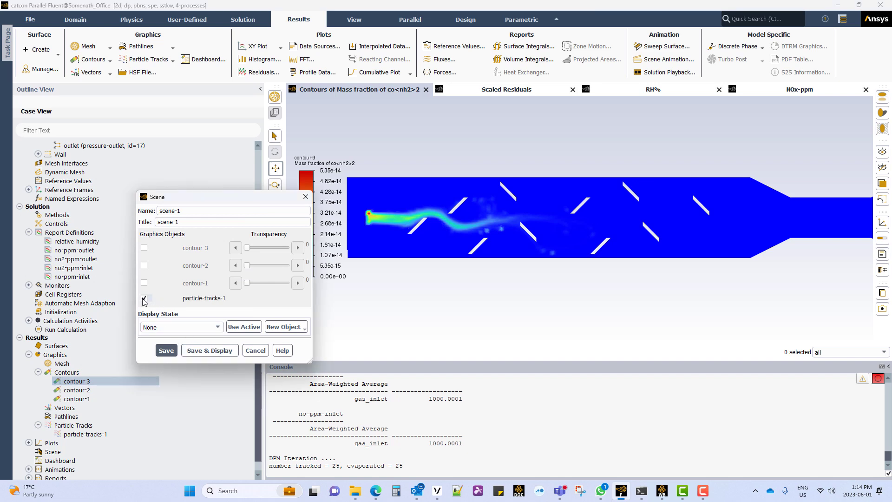
pyautogui.click(144, 247)
pyautogui.click(191, 351)
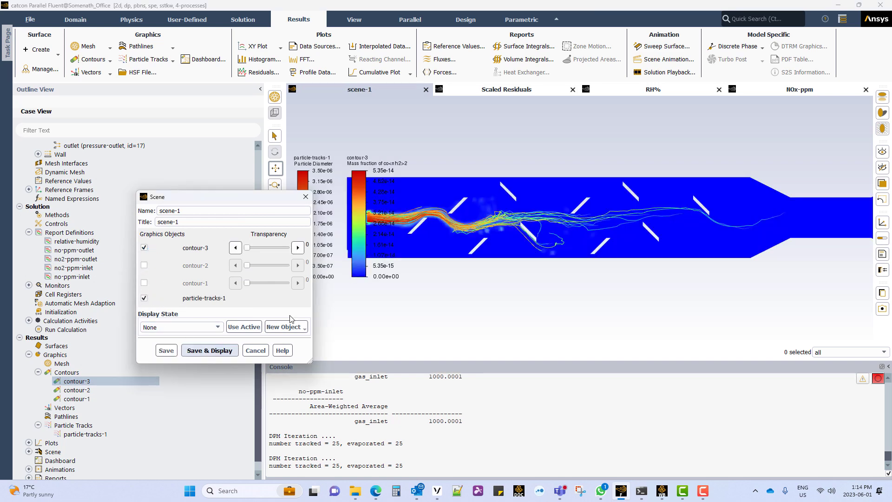
pyautogui.scroll(2, 518, 228)
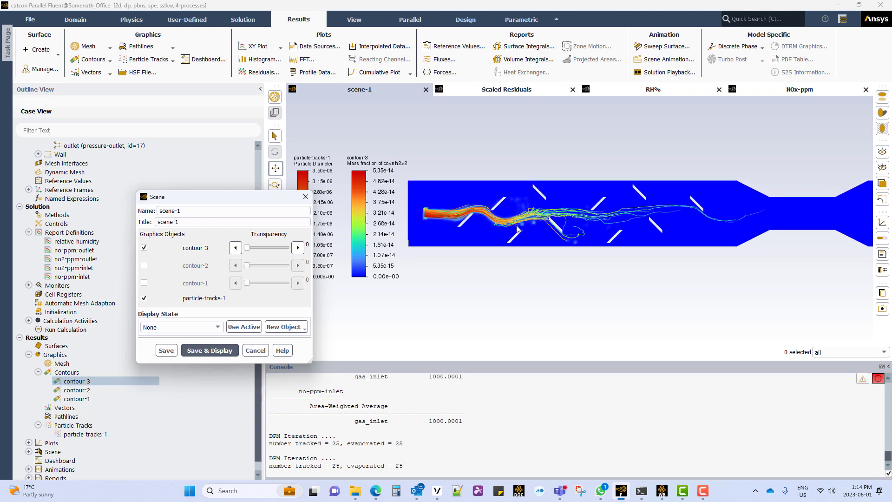